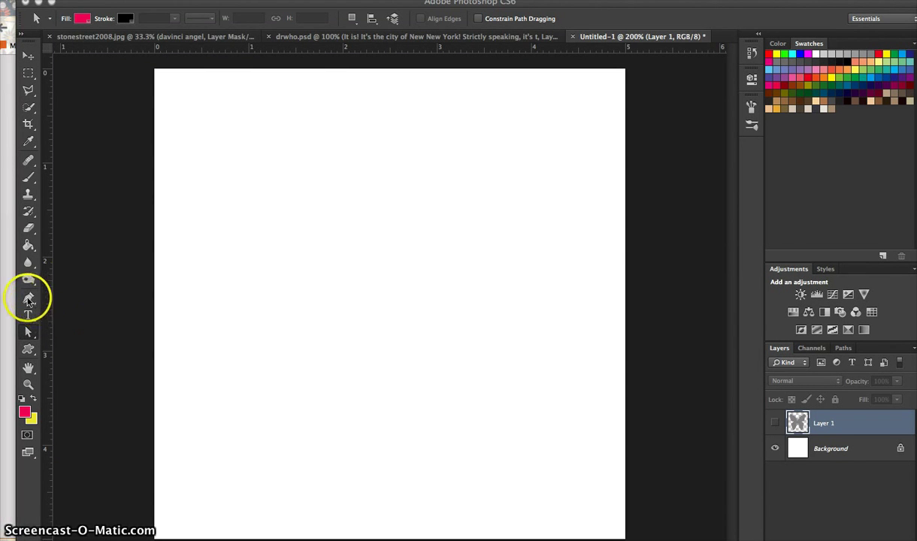
- Choose the Pen tool in Path mode and place a first anchor on the canvas
{"action": "left_click", "coordinate": [27, 300]}
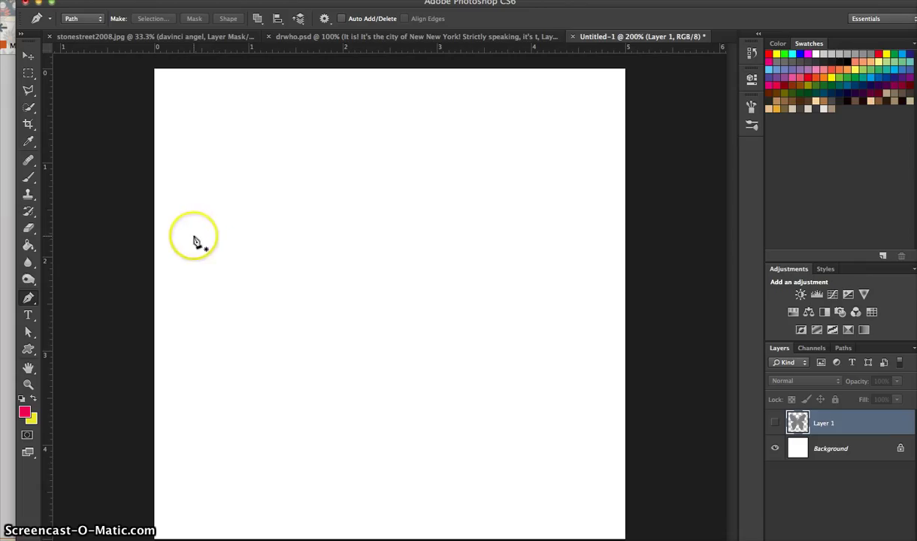
{"action": "left_click", "coordinate": [193, 237]}
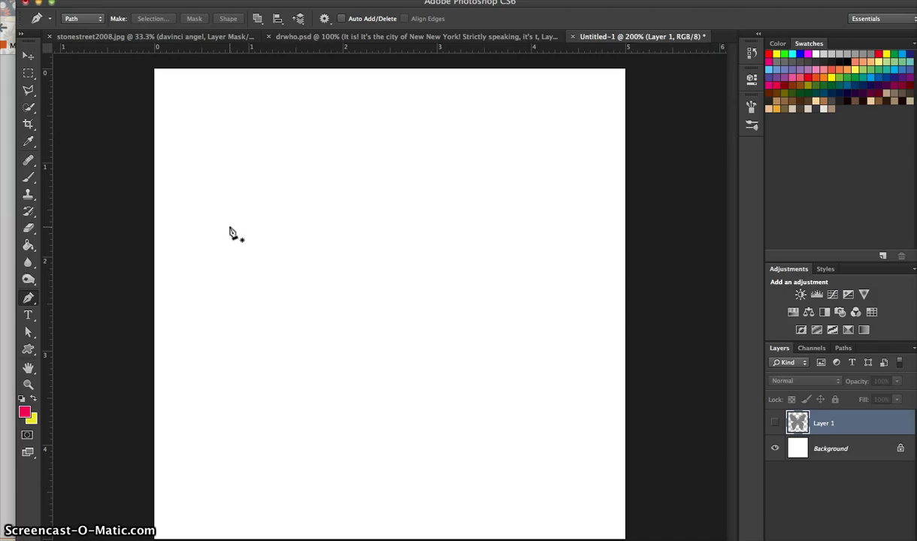
- Trace a ten-anchor zigzag of straight segments and close it on the starting anchor
{"action": "left_click", "coordinate": [230, 227]}
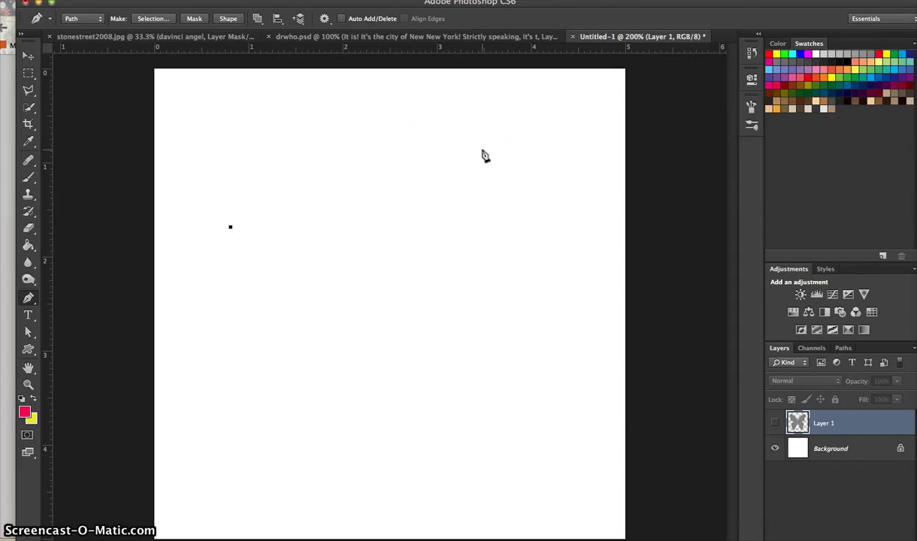
{"action": "left_click", "coordinate": [483, 150]}
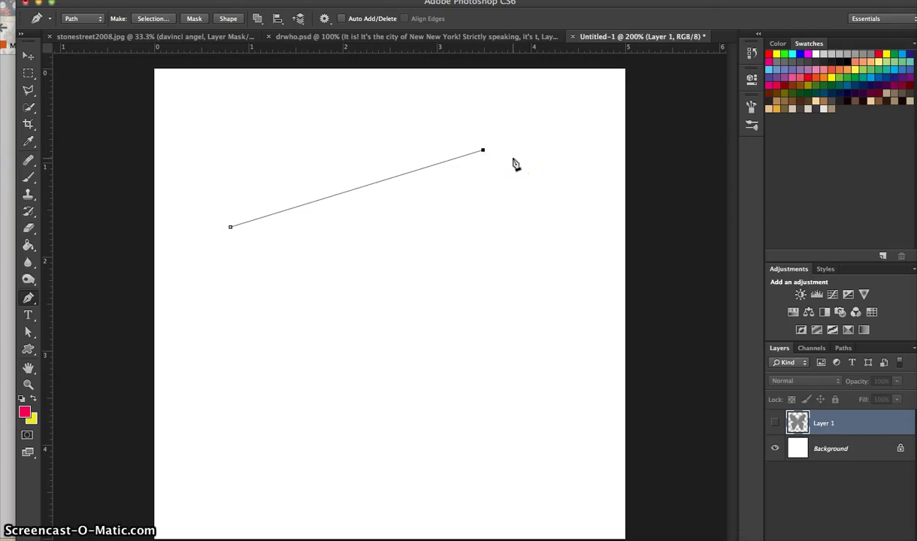
{"action": "left_click", "coordinate": [523, 295]}
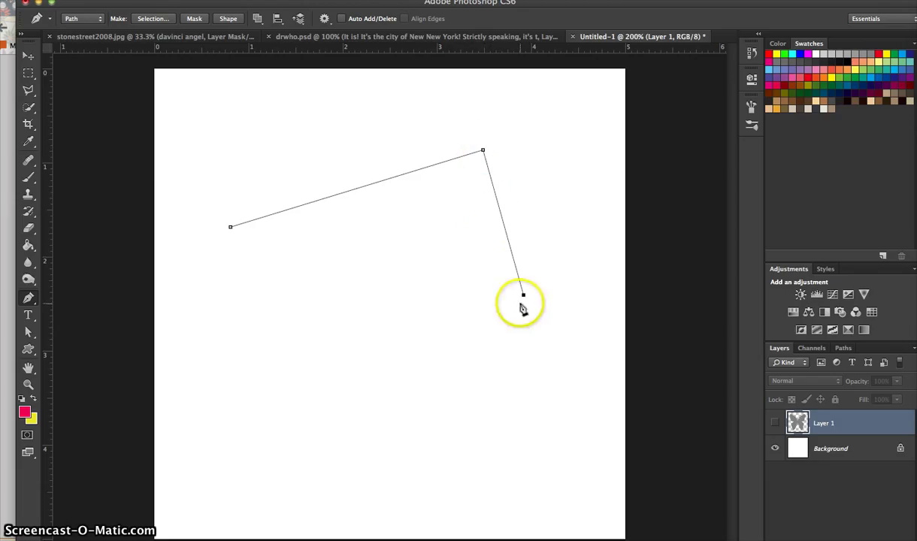
{"action": "left_click", "coordinate": [417, 243]}
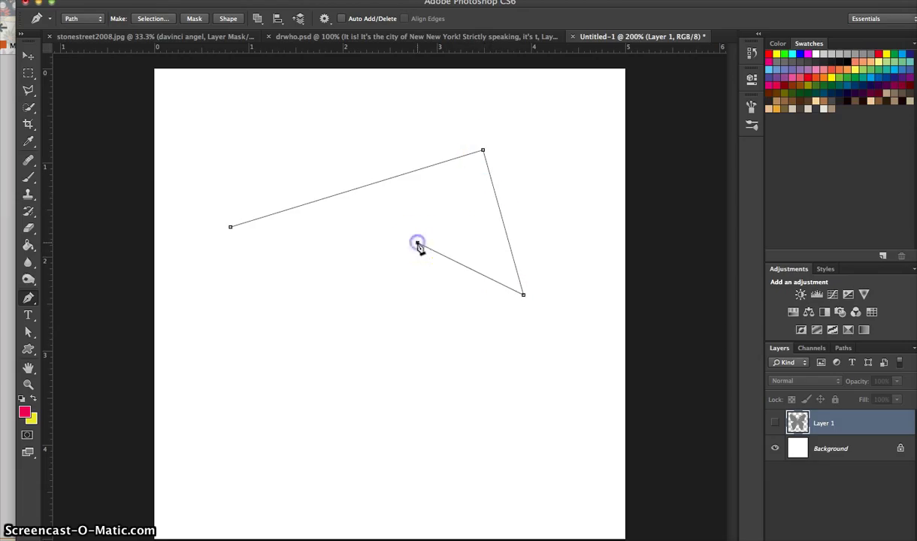
{"action": "left_click", "coordinate": [399, 344]}
{"action": "left_click", "coordinate": [331, 293]}
{"action": "left_click", "coordinate": [348, 233]}
{"action": "left_click", "coordinate": [281, 232]}
{"action": "left_click", "coordinate": [302, 368]}
{"action": "left_click", "coordinate": [249, 332]}
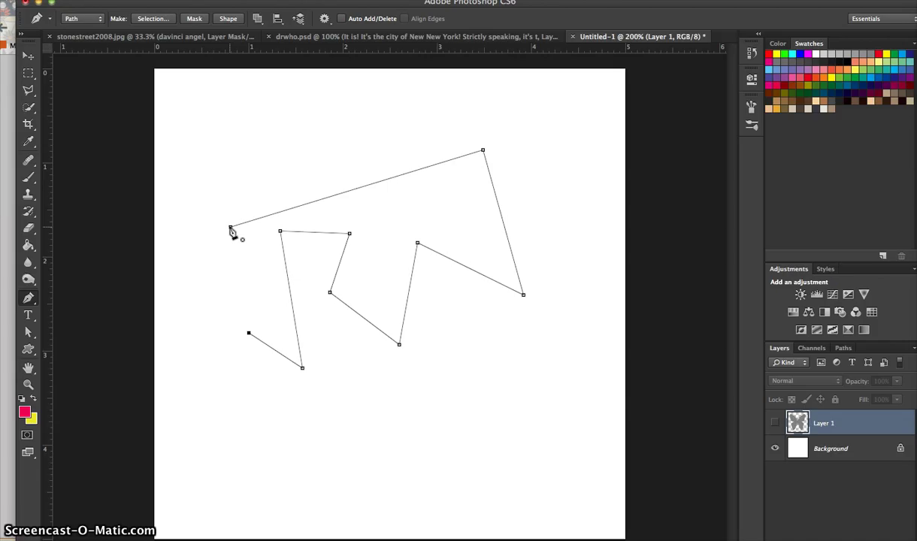
{"action": "left_click", "coordinate": [229, 228]}
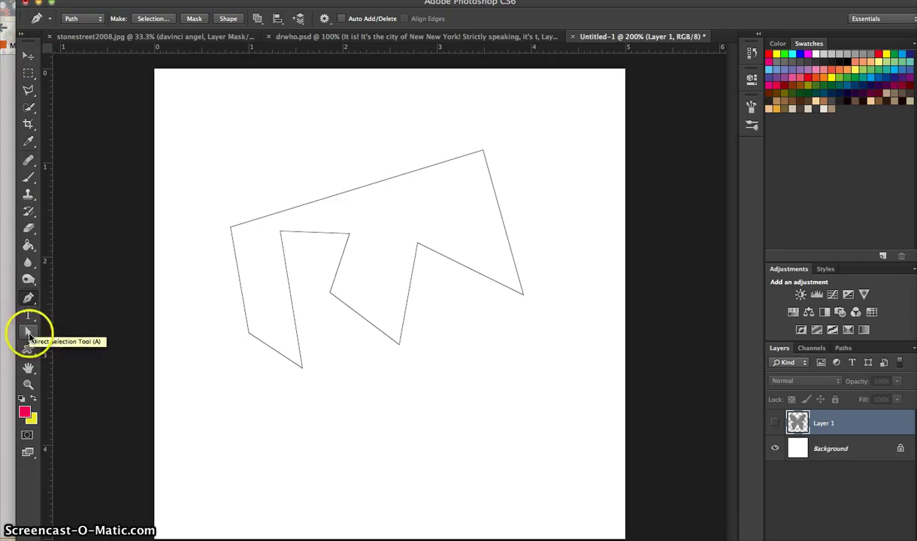
- Select the whole zigzag path with Path Selection, move it slightly, then delete it
{"action": "left_click", "coordinate": [30, 332]}
{"action": "left_click", "coordinate": [30, 331]}
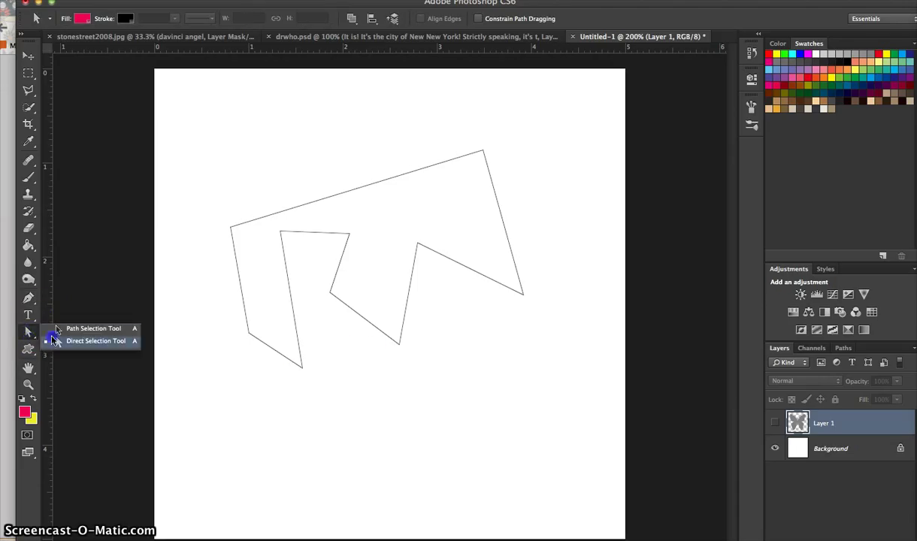
{"action": "left_click", "coordinate": [68, 333]}
{"action": "left_click", "coordinate": [280, 234]}
{"action": "mouse_move", "coordinate": [280, 234]}
{"action": "left_mouse_down"}
{"action": "mouse_move", "coordinate": [342, 280]}
{"action": "mouse_move", "coordinate": [275, 268]}
{"action": "mouse_move", "coordinate": [274, 222]}
{"action": "left_mouse_up"}
{"action": "key", "text": "Delete"}
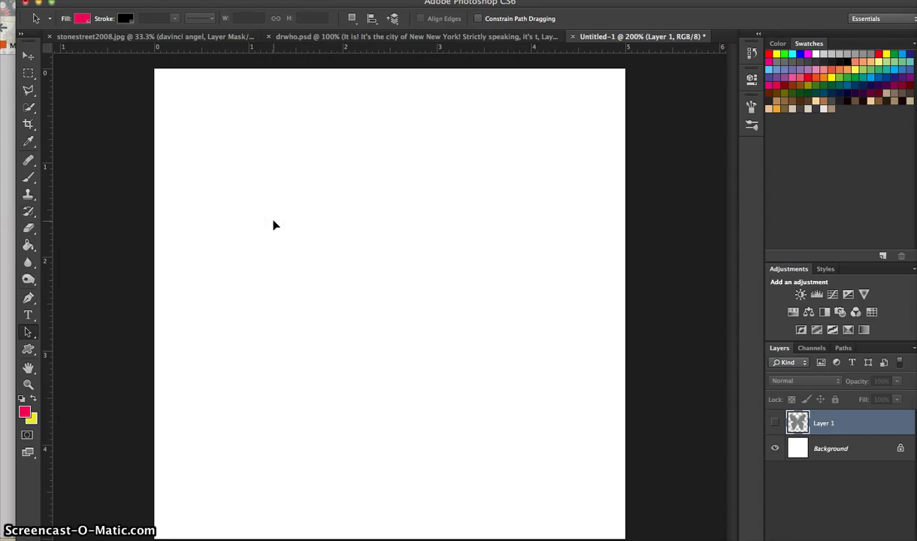
- Draw a closed practice triangle with the Pen tool
{"action": "left_click", "coordinate": [28, 298]}
{"action": "left_click", "coordinate": [280, 233]}
{"action": "left_click", "coordinate": [420, 158]}
{"action": "left_click", "coordinate": [440, 371]}
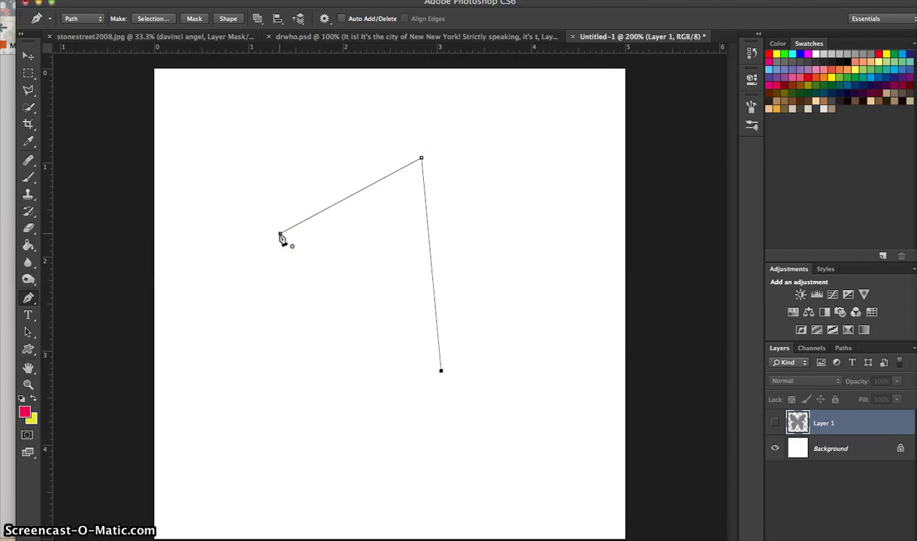
{"action": "left_click", "coordinate": [280, 234]}
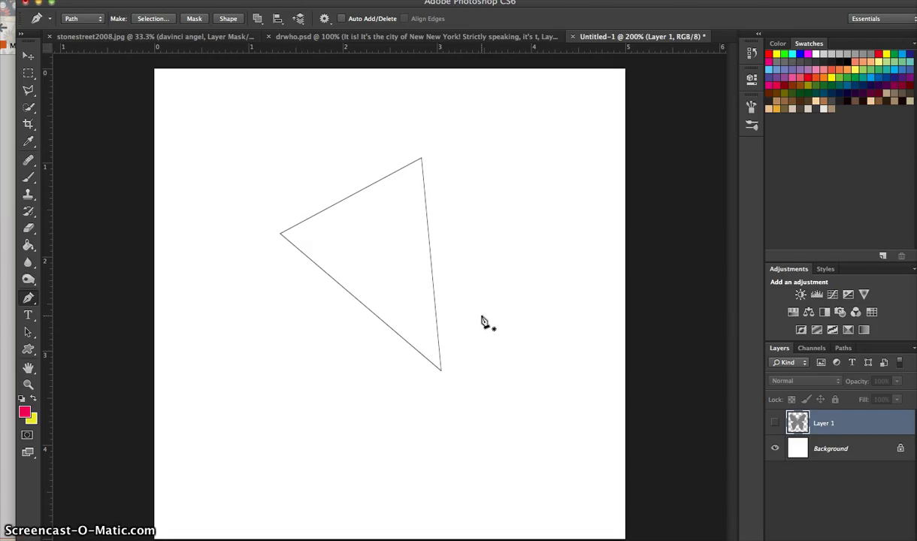
- Draw a second closed three-point path, then clear the practice paths
{"action": "left_click", "coordinate": [277, 358]}
{"action": "left_click", "coordinate": [505, 204]}
{"action": "left_click", "coordinate": [440, 468]}
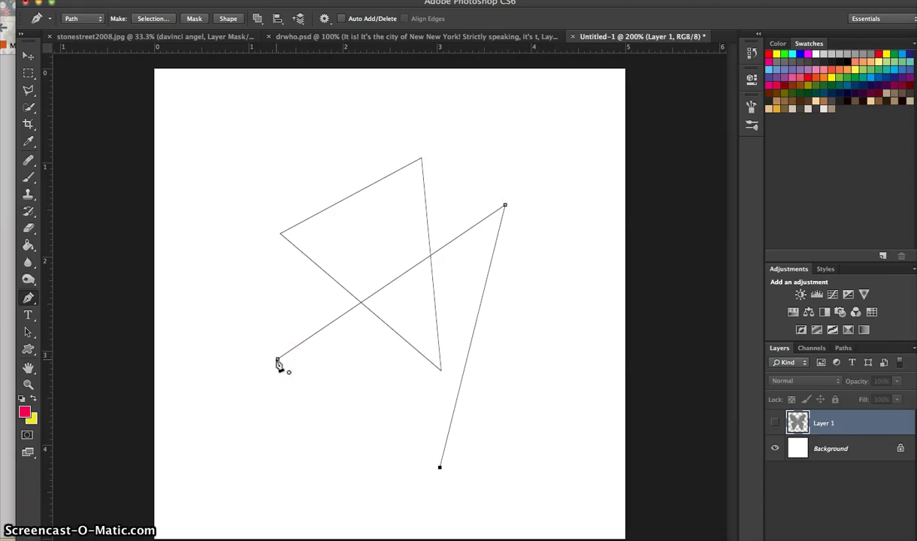
{"action": "left_click", "coordinate": [277, 359]}
{"action": "key", "text": "Return"}
{"action": "left_click", "coordinate": [206, 298]}
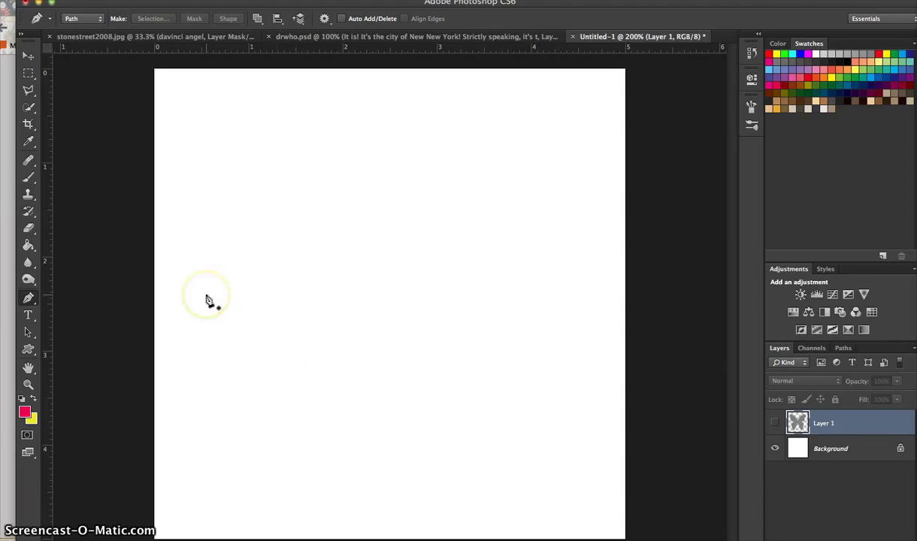
{"action": "left_click", "coordinate": [203, 220]}
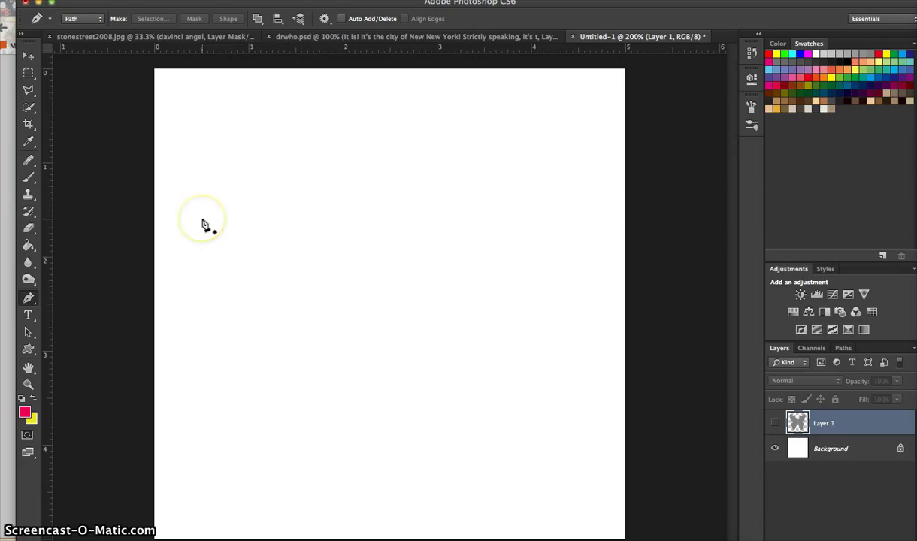
{"action": "left_click", "coordinate": [203, 219]}
{"action": "left_click", "coordinate": [324, 171]}
{"action": "left_click", "coordinate": [383, 256]}
{"action": "left_click", "coordinate": [500, 171]}
{"action": "left_click", "coordinate": [568, 272]}
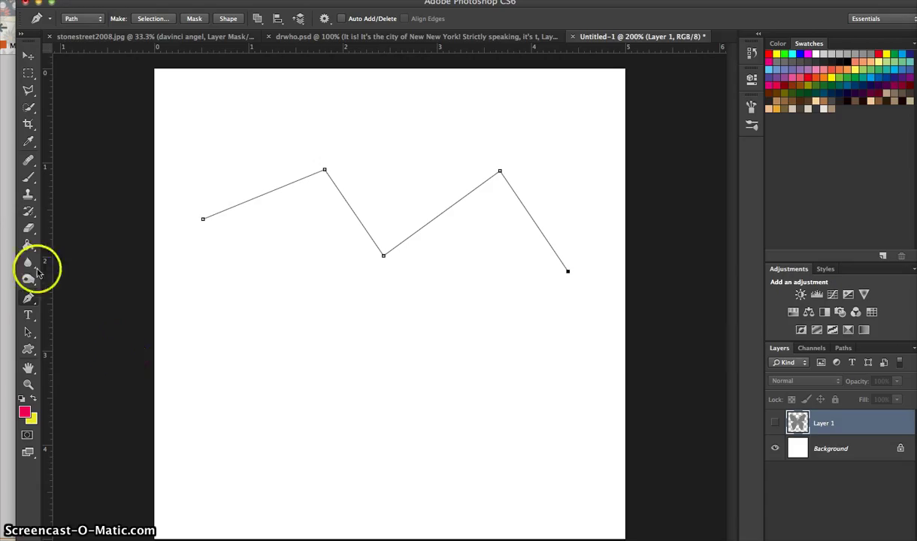
{"action": "left_click", "coordinate": [28, 301]}
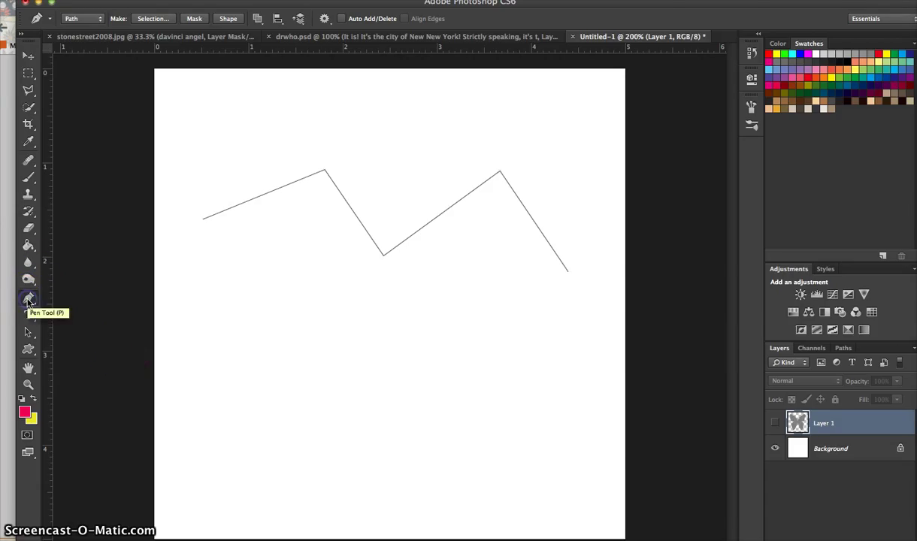
{"action": "left_click", "coordinate": [218, 357]}
{"action": "left_click", "coordinate": [462, 403]}
{"action": "left_click", "coordinate": [536, 326]}
{"action": "left_click", "coordinate": [28, 298]}
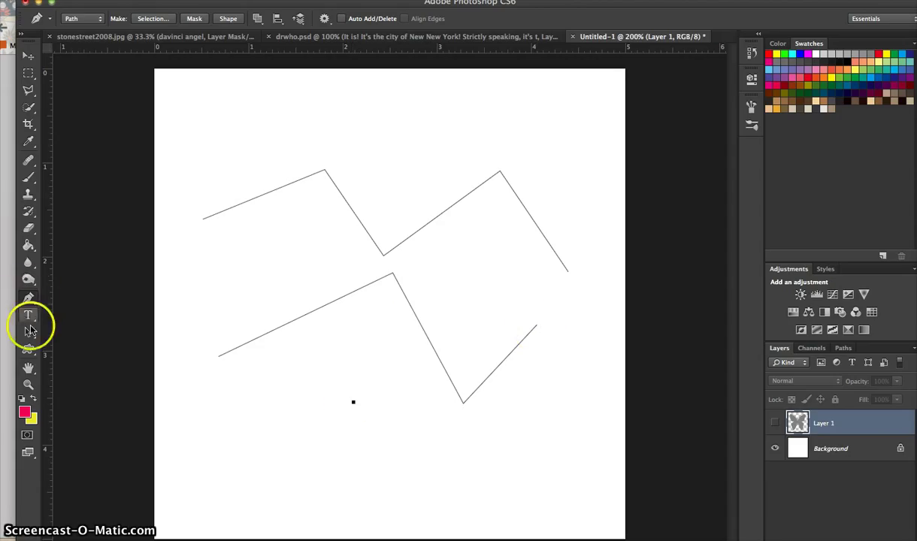
{"action": "left_click", "coordinate": [29, 330]}
{"action": "left_click", "coordinate": [379, 441]}
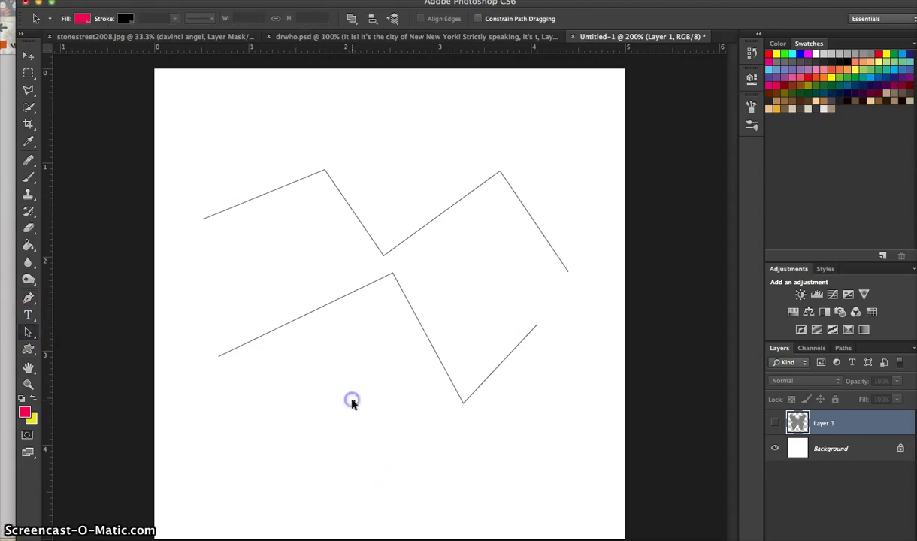
{"action": "left_click", "coordinate": [501, 484]}
{"action": "left_click", "coordinate": [535, 325]}
{"action": "key", "text": "BackSpace"}
{"action": "key", "text": "BackSpace"}
{"action": "key", "text": "BackSpace"}
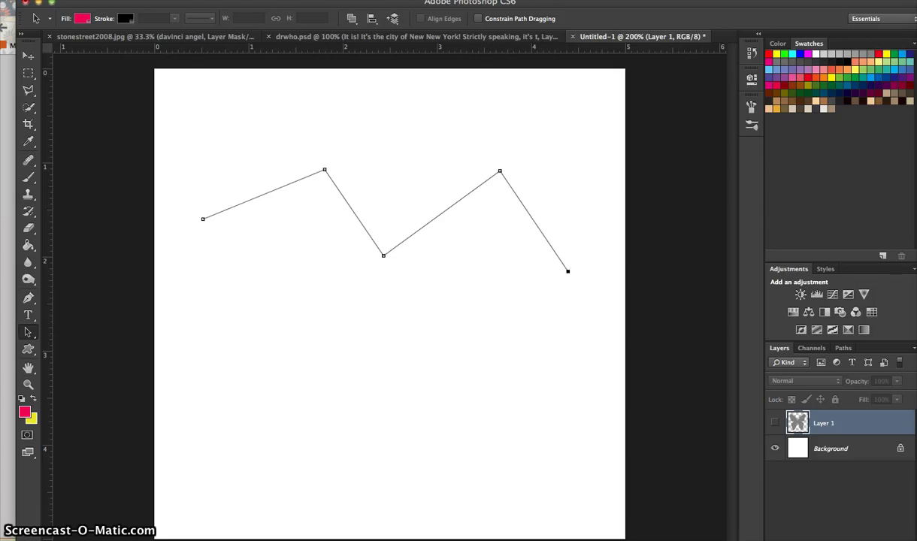
{"action": "key", "text": "BackSpace"}
{"action": "key", "text": "BackSpace"}
{"action": "key", "text": "BackSpace"}
{"action": "key", "text": "BackSpace"}
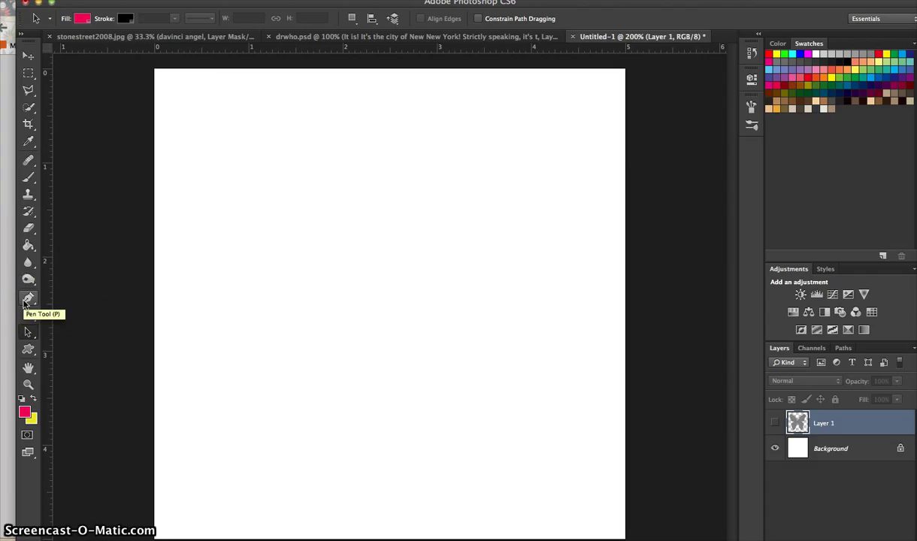
- Place a corner anchor, then drag out a second anchor to arc the segment
{"action": "left_click", "coordinate": [24, 301]}
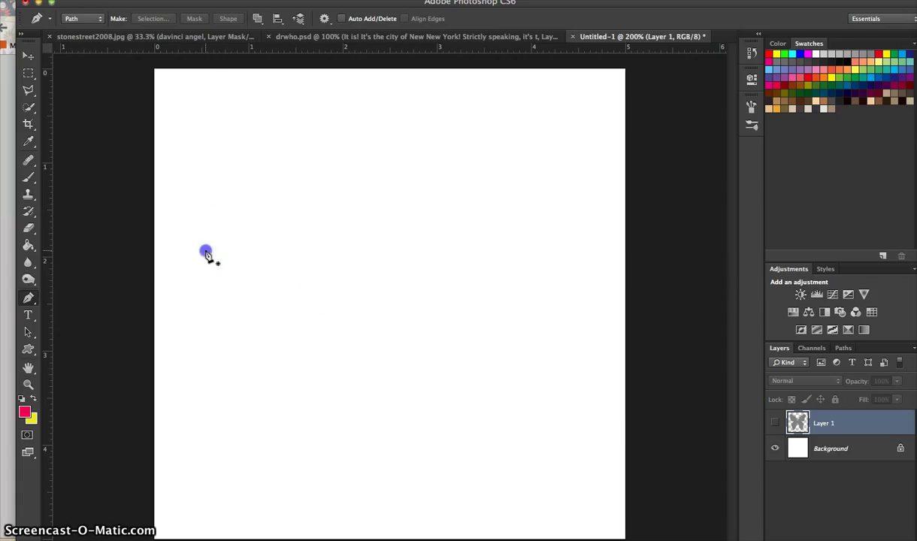
{"action": "left_click", "coordinate": [205, 251]}
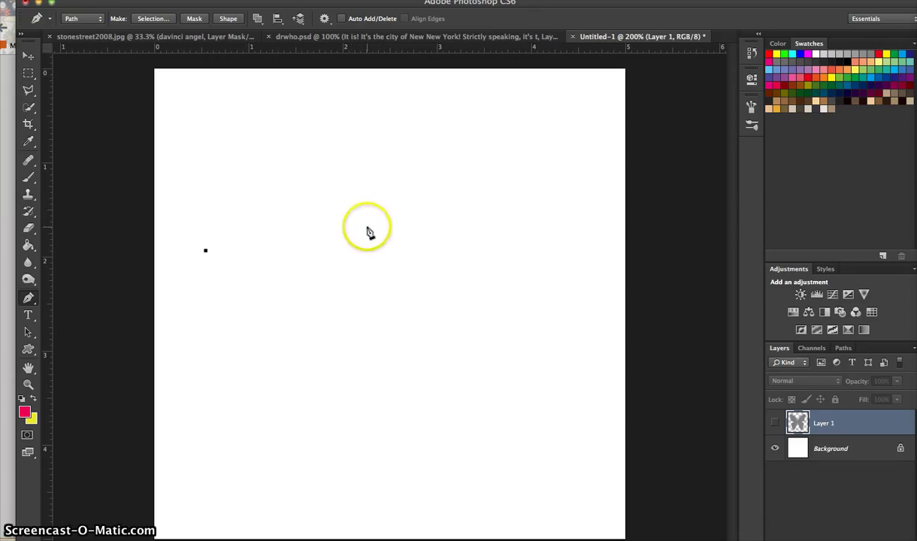
{"action": "left_click_drag", "start_coordinate": [375, 229], "coordinate": [465, 94]}
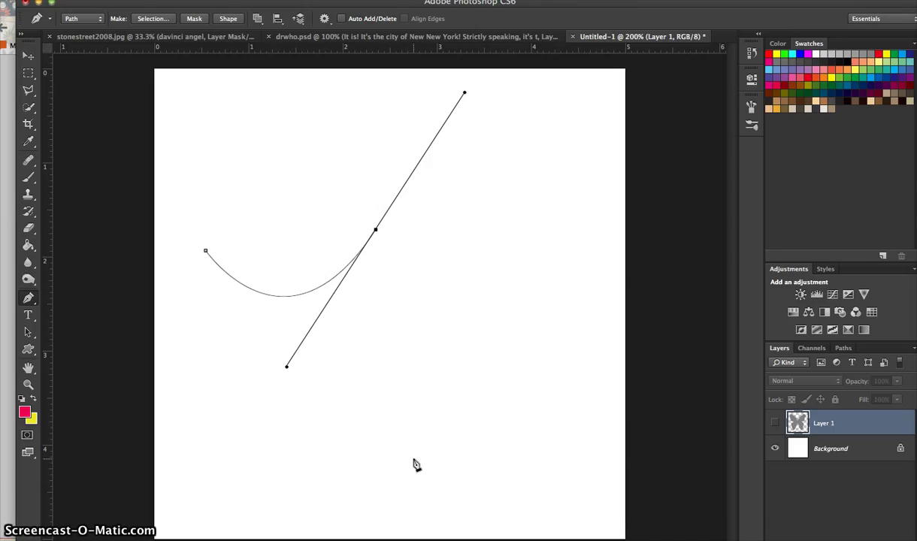
- Remove the middle anchor's outgoing handle and add an anchor bending the path into an S-curve
{"action": "left_click", "coordinate": [376, 232]}
{"action": "left_click", "coordinate": [376, 232]}
{"action": "left_click_drag", "start_coordinate": [537, 198], "coordinate": [650, 325]}
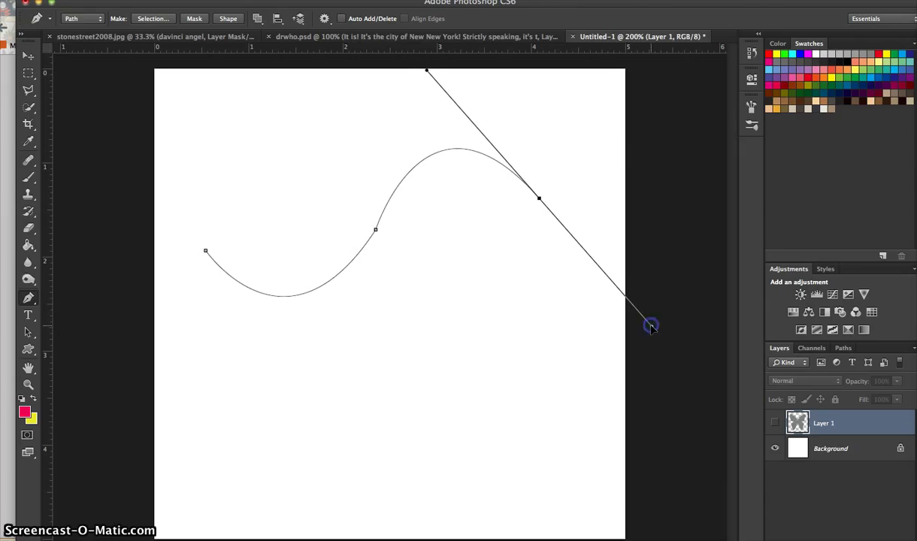
{"action": "left_click_drag", "start_coordinate": [556, 216], "coordinate": [538, 198]}
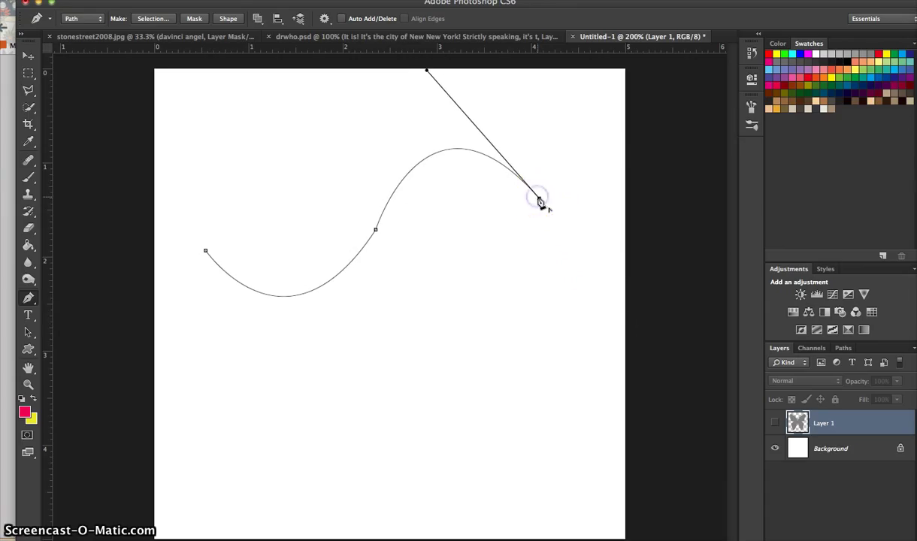
- Add three more curved anchors looping down the canvas, then delete the whole practice path
{"action": "left_click_drag", "start_coordinate": [477, 390], "coordinate": [338, 428]}
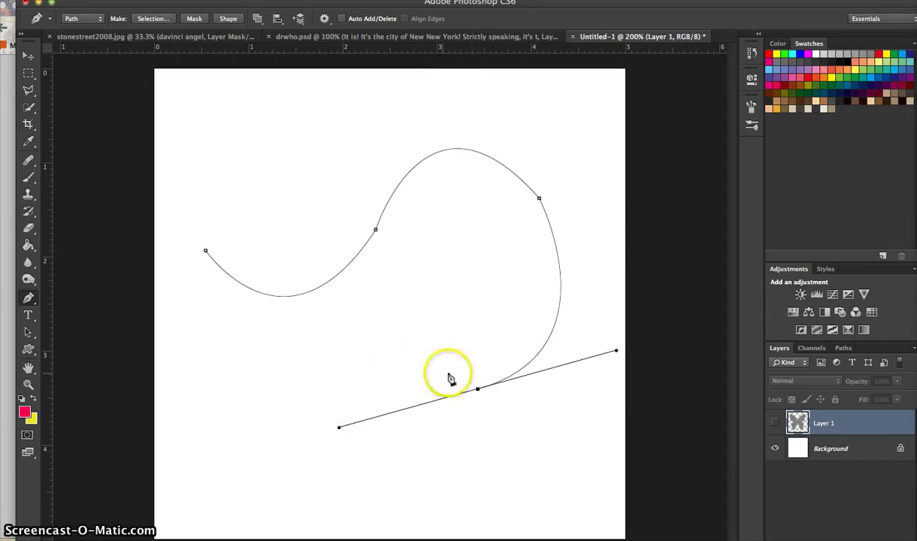
{"action": "left_click", "coordinate": [479, 390]}
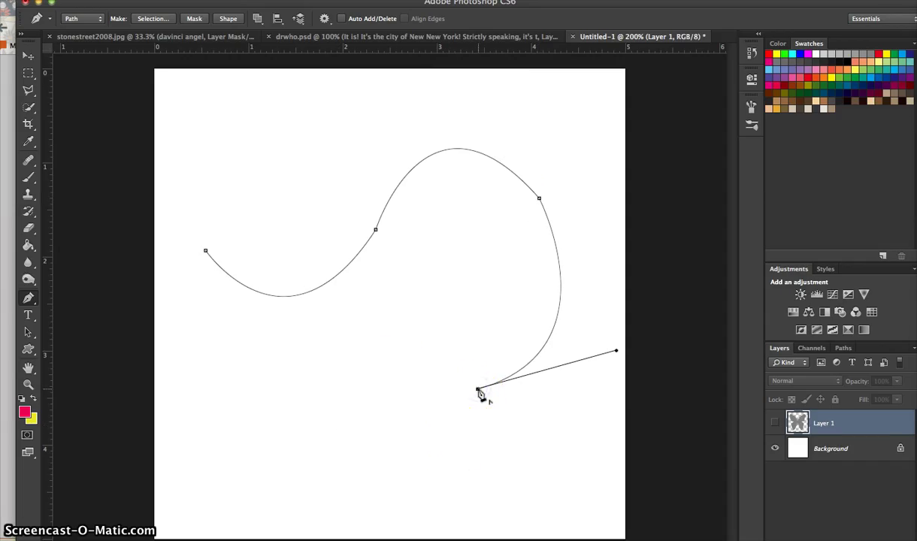
{"action": "left_click_drag", "start_coordinate": [284, 435], "coordinate": [387, 493]}
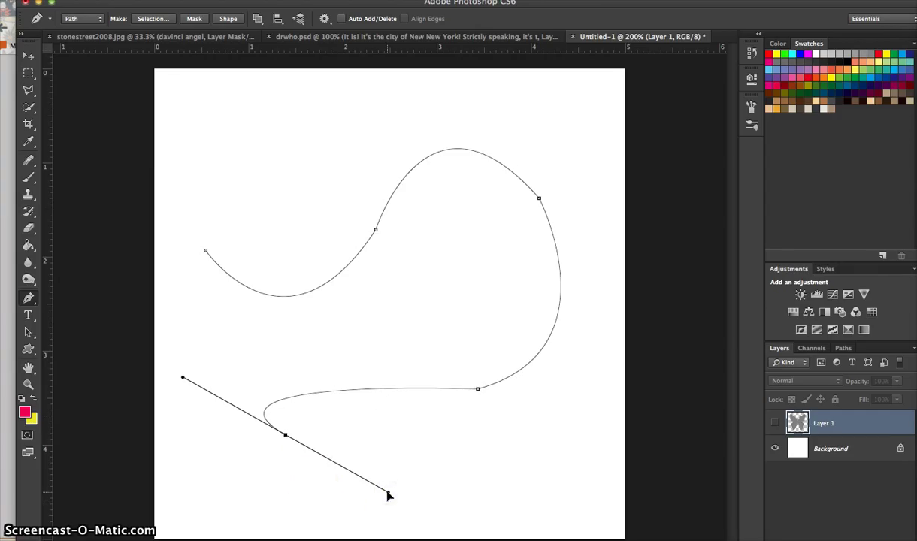
{"action": "left_click", "coordinate": [285, 433]}
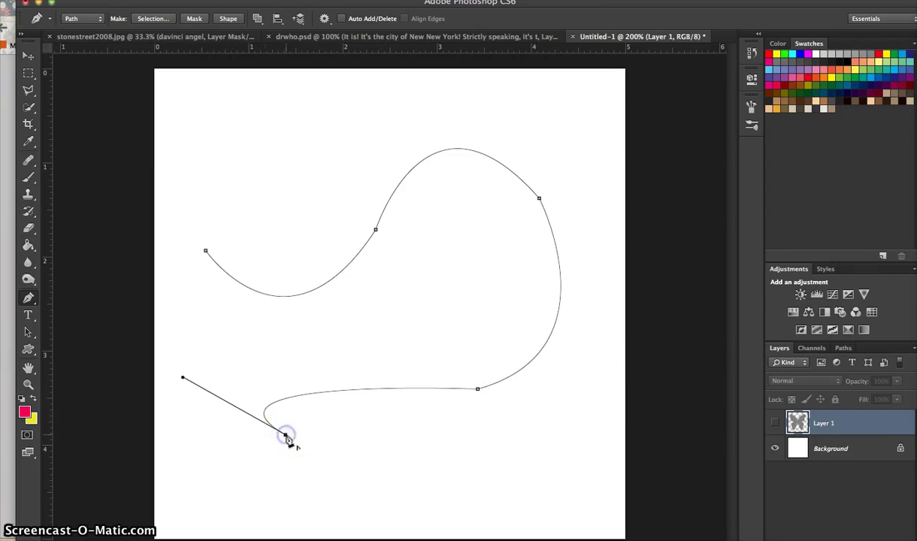
{"action": "left_click_drag", "start_coordinate": [392, 472], "coordinate": [277, 500]}
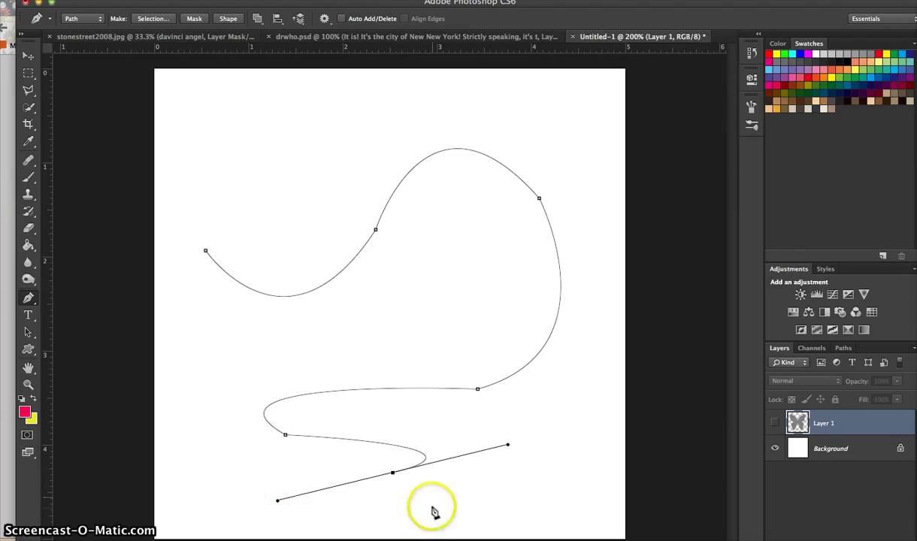
{"action": "left_click", "coordinate": [393, 473]}
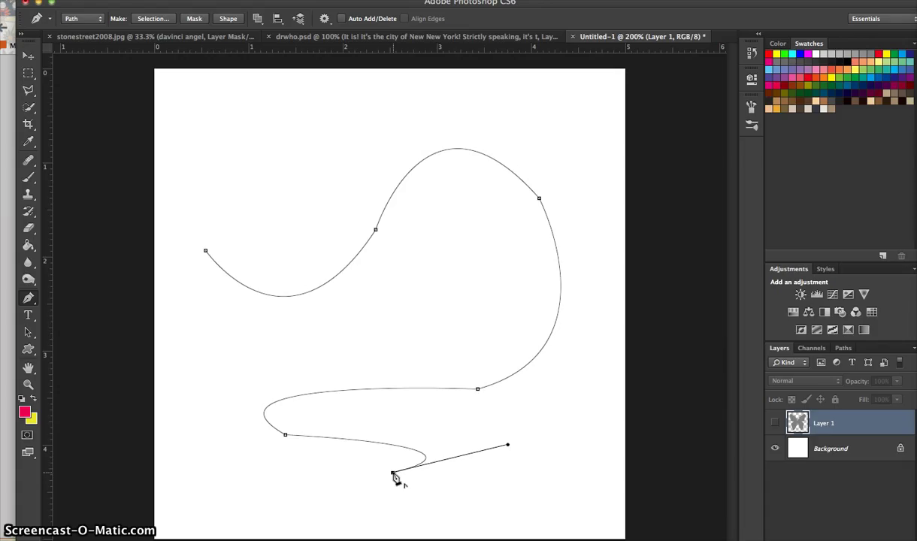
{"action": "key", "text": "BackSpace"}
{"action": "key", "text": "BackSpace"}
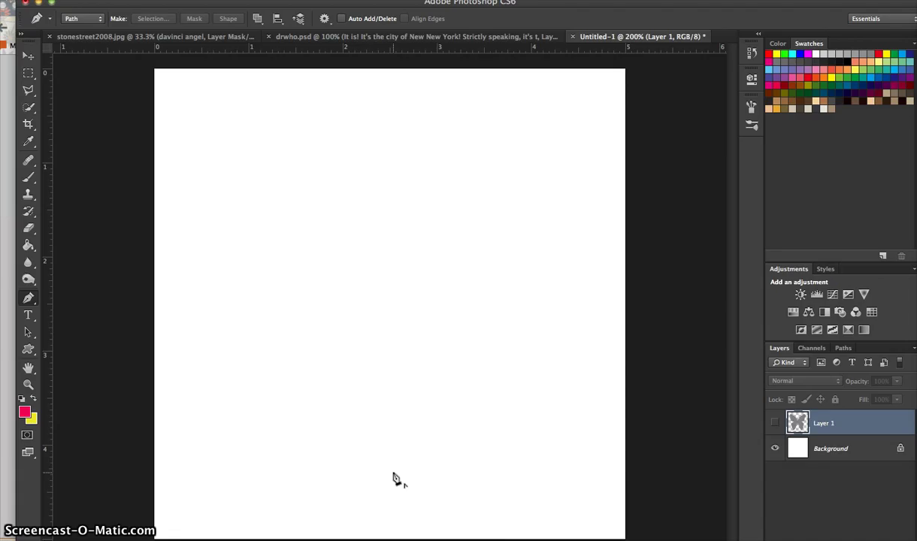
- Turn on Layer 1's visibility to reveal the grey butterfly
{"action": "left_click", "coordinate": [489, 516]}
{"action": "left_click", "coordinate": [775, 424]}
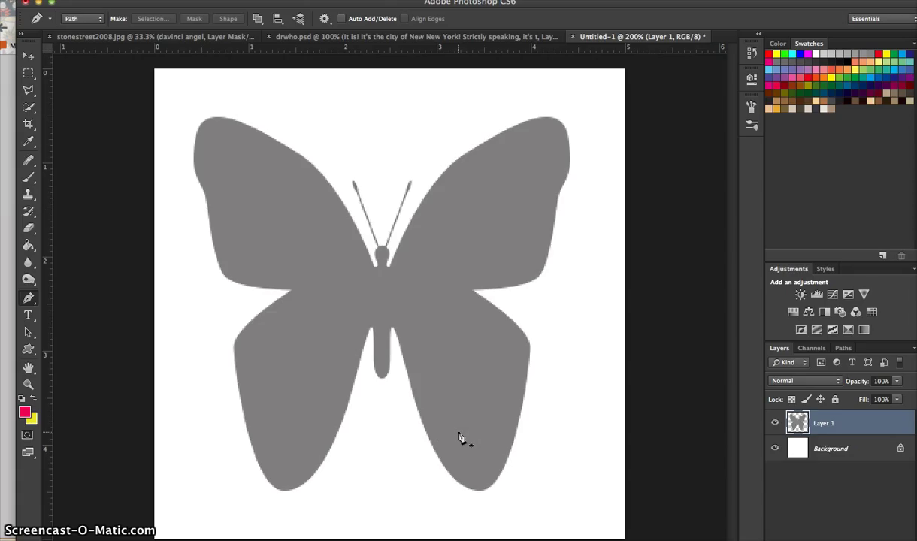
- Add an empty Layer 2 and start the path along the right wing's inner and top edge
{"action": "key", "text": "super+shift+n"}
{"action": "key", "text": "Return"}
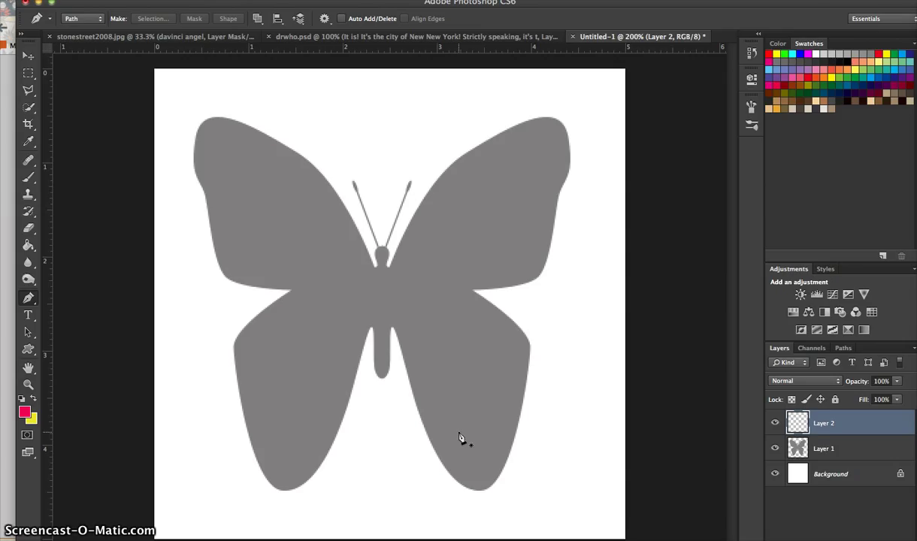
{"action": "left_click_drag", "start_coordinate": [415, 290], "coordinate": [396, 254]}
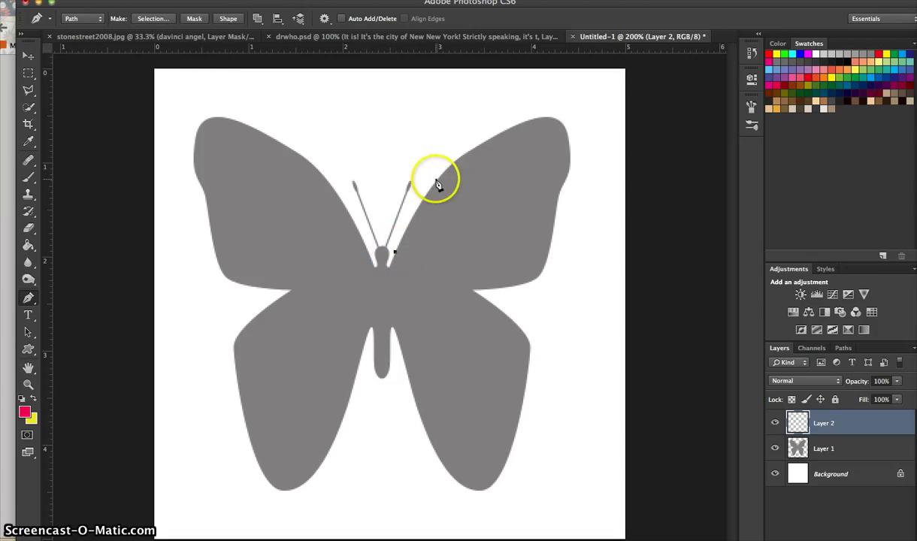
{"action": "left_click_drag", "start_coordinate": [437, 180], "coordinate": [460, 154]}
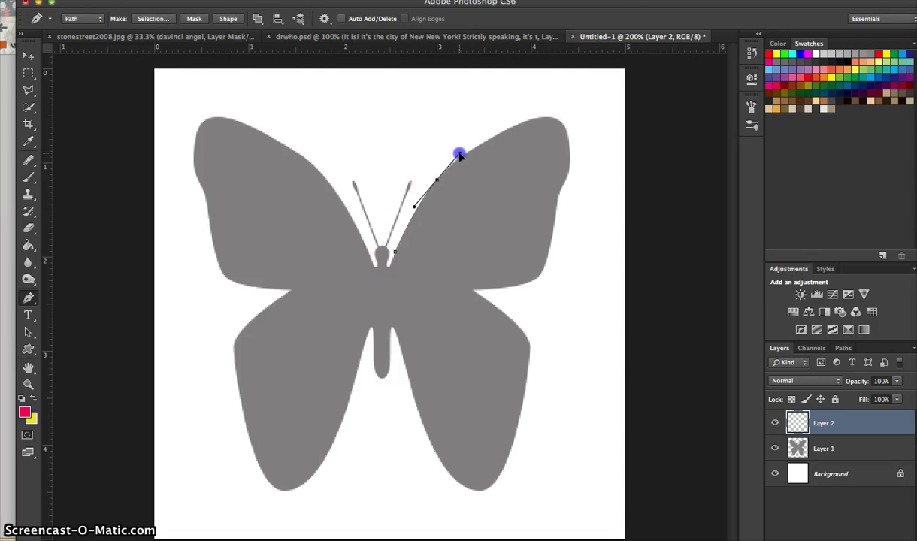
{"action": "left_click", "coordinate": [437, 181]}
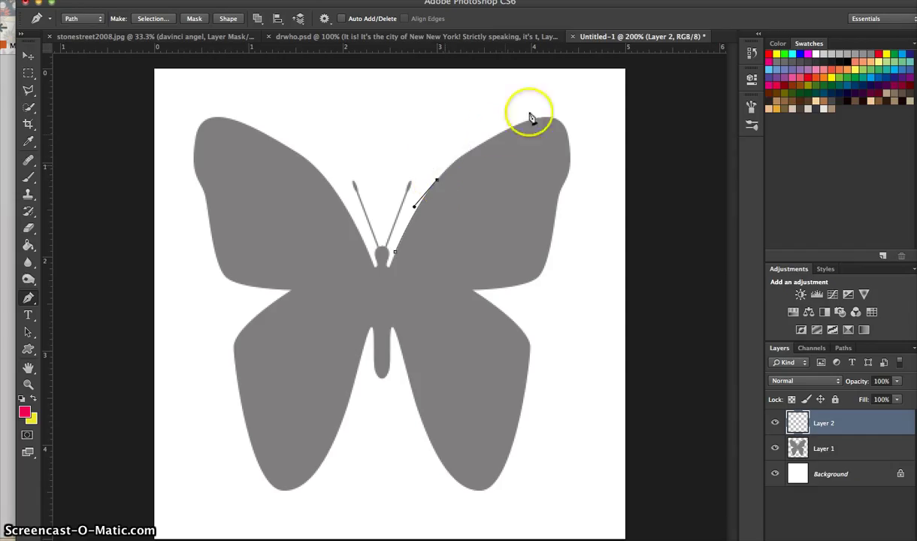
{"action": "left_click_drag", "start_coordinate": [487, 140], "coordinate": [513, 134]}
{"action": "left_click", "coordinate": [487, 140], "text": "alt"}
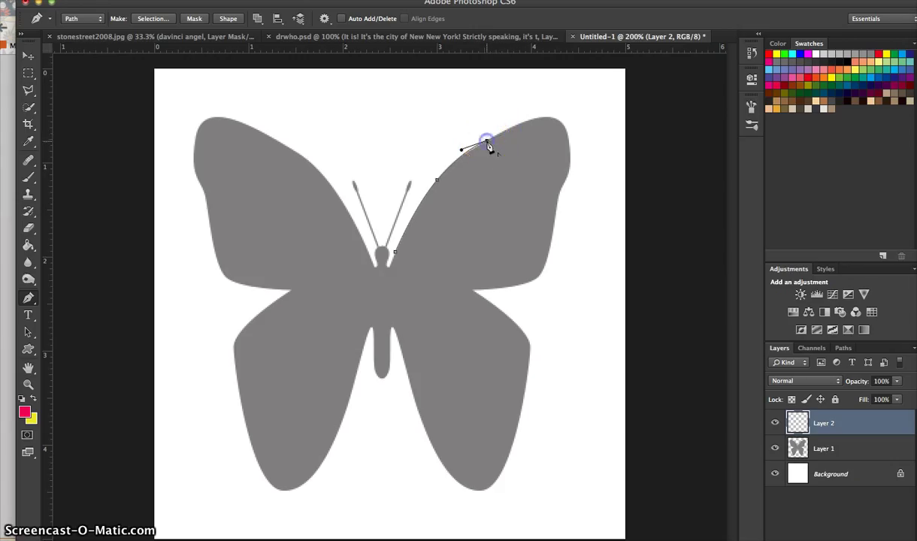
- Continue the path around the right wing tip and down its right edge
{"action": "left_click", "coordinate": [542, 118]}
{"action": "left_click_drag", "start_coordinate": [542, 118], "coordinate": [564, 115]}
{"action": "left_click", "coordinate": [544, 118], "text": "alt"}
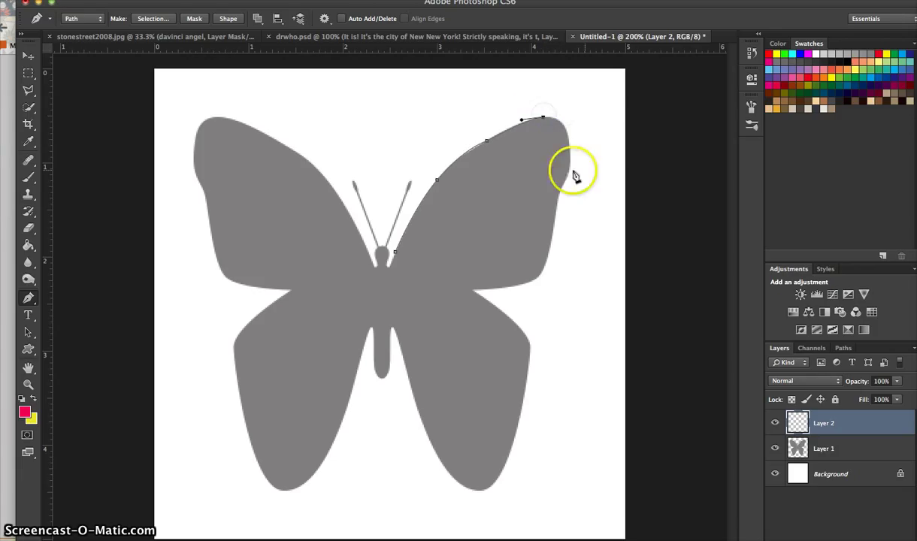
{"action": "left_click", "coordinate": [570, 143]}
{"action": "left_click_drag", "start_coordinate": [569, 144], "coordinate": [572, 172]}
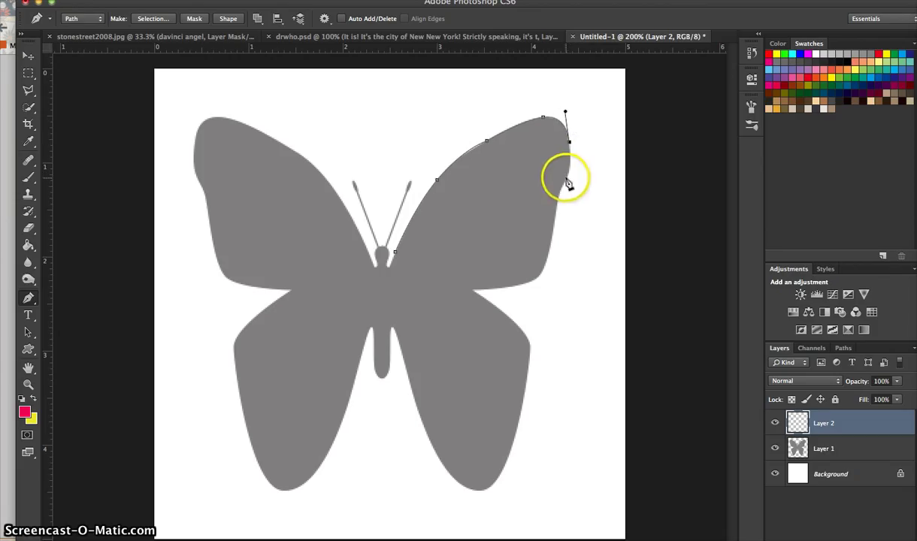
{"action": "left_click_drag", "start_coordinate": [565, 179], "coordinate": [555, 192]}
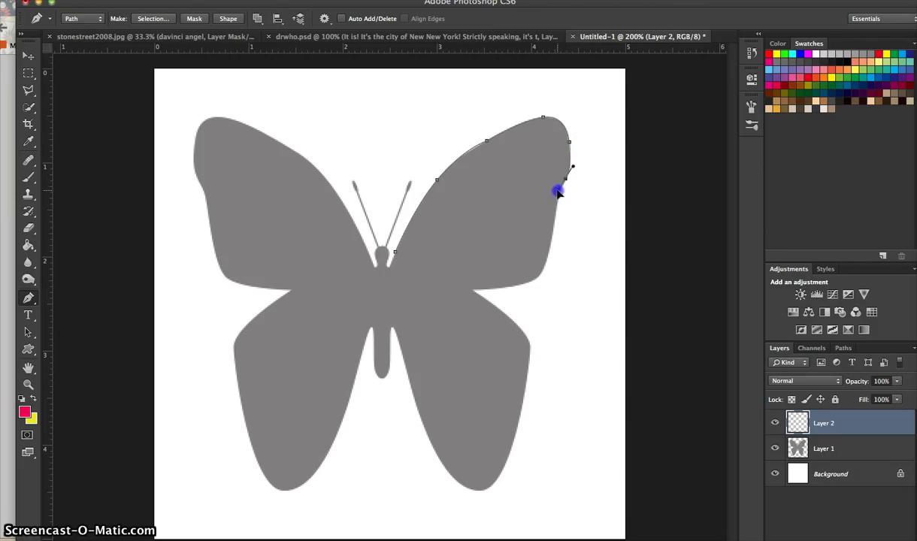
{"action": "left_click", "coordinate": [566, 181]}
- Extend the path to the wing's lower corner, into the notch and onto the lower wing
{"action": "left_click", "coordinate": [546, 264]}
{"action": "left_click_drag", "start_coordinate": [547, 267], "coordinate": [541, 275]}
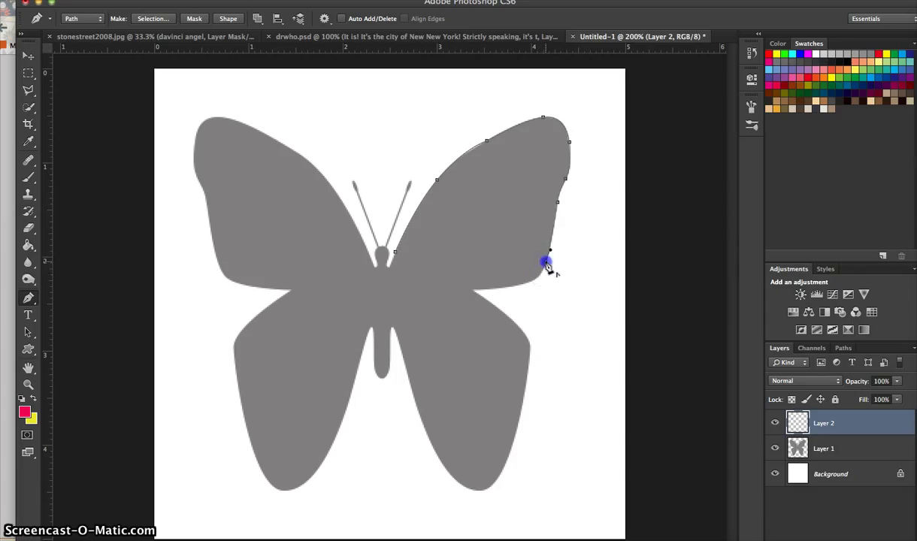
{"action": "left_click_drag", "start_coordinate": [516, 286], "coordinate": [487, 290]}
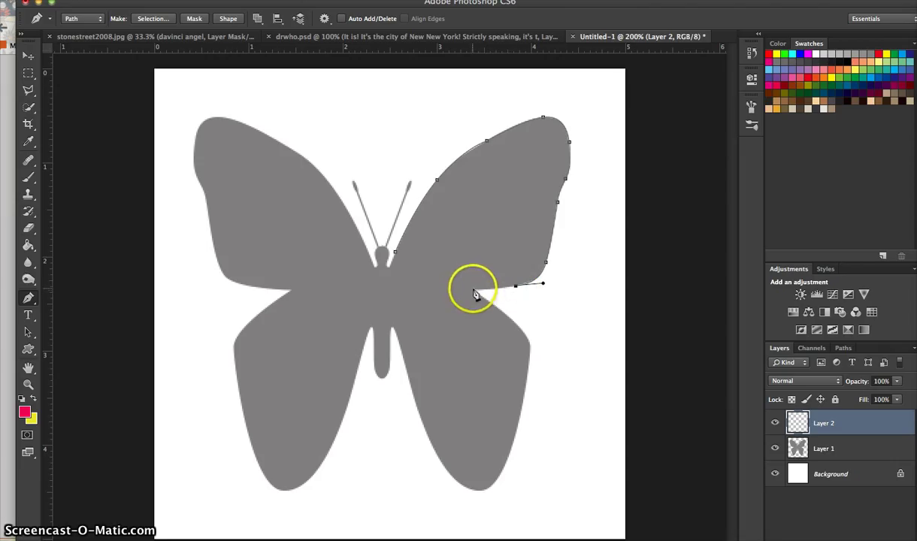
{"action": "left_click_drag", "start_coordinate": [479, 291], "coordinate": [471, 295]}
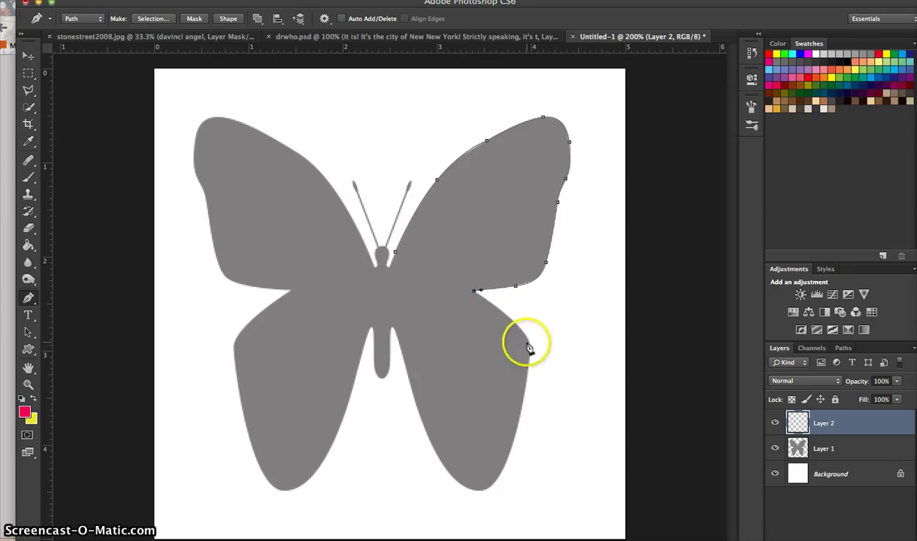
{"action": "left_click_drag", "start_coordinate": [520, 329], "coordinate": [531, 348]}
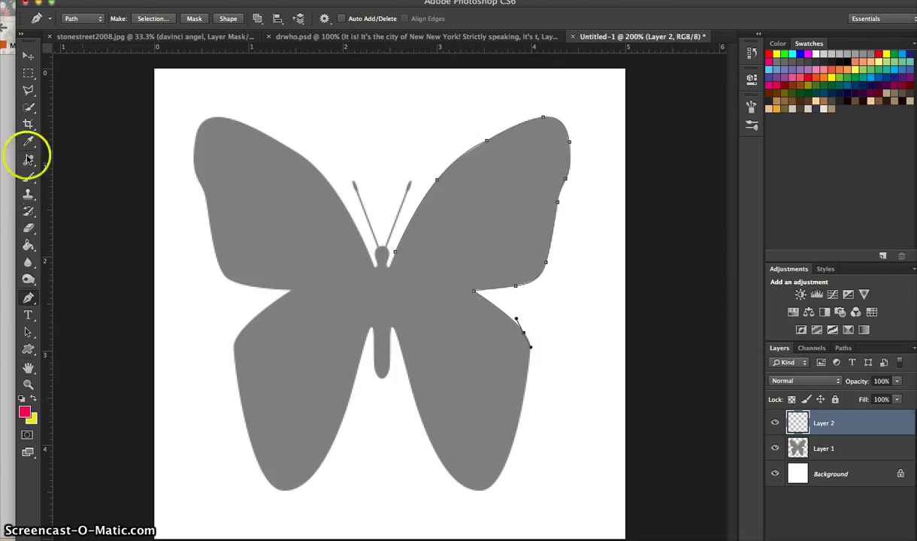
- Choose the Brush tool with a 2 px Hard Round tip
{"action": "left_click", "coordinate": [27, 180]}
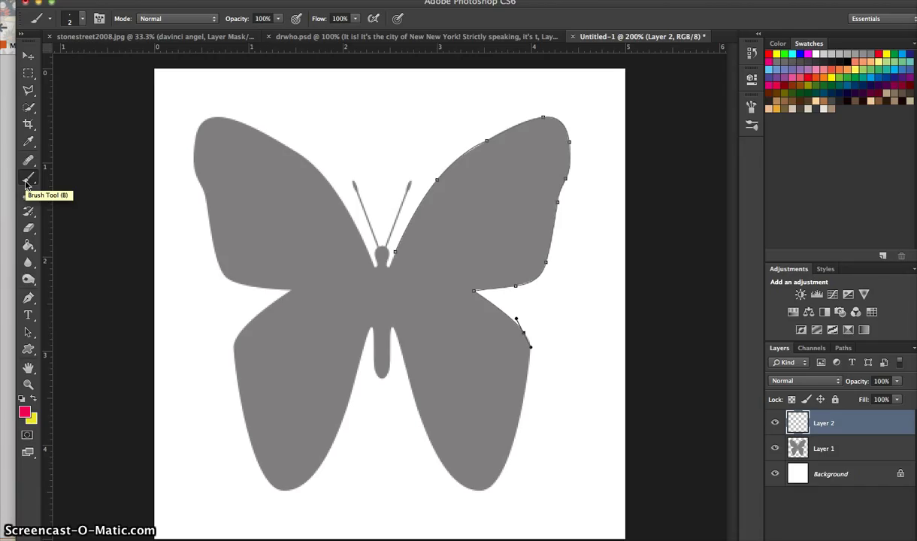
{"action": "left_click", "coordinate": [83, 21]}
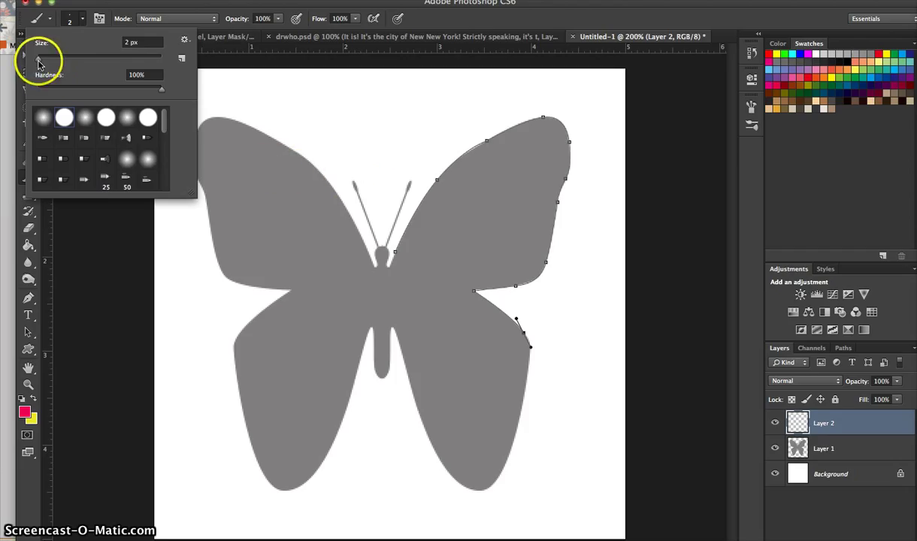
{"action": "mouse_move", "coordinate": [37, 60]}
{"action": "left_mouse_down"}
{"action": "mouse_move", "coordinate": [84, 68]}
{"action": "mouse_move", "coordinate": [40, 62]}
{"action": "left_mouse_up"}
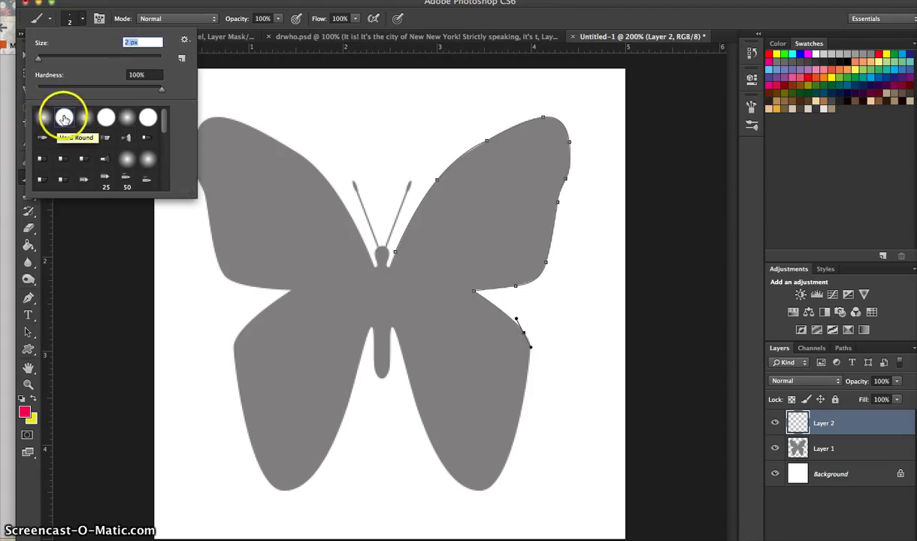
{"action": "left_click", "coordinate": [64, 118]}
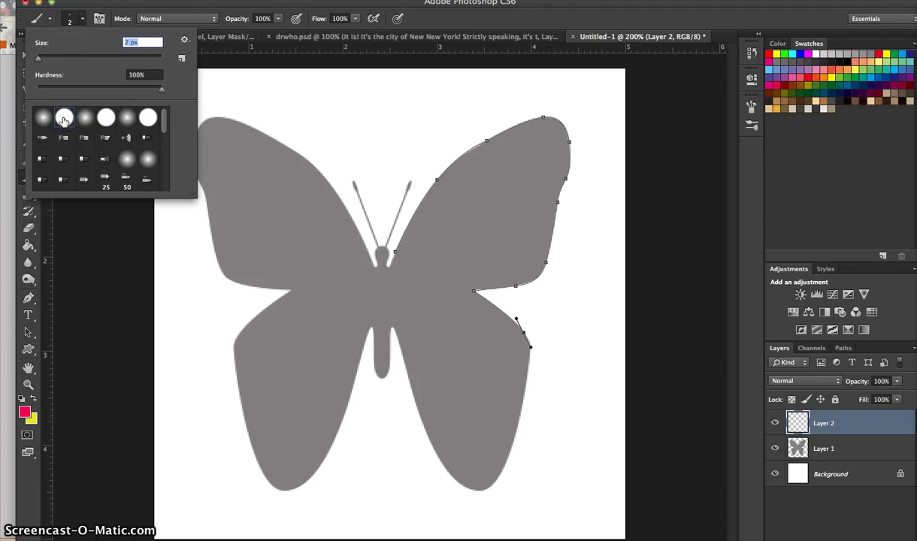
{"action": "left_click", "coordinate": [70, 22]}
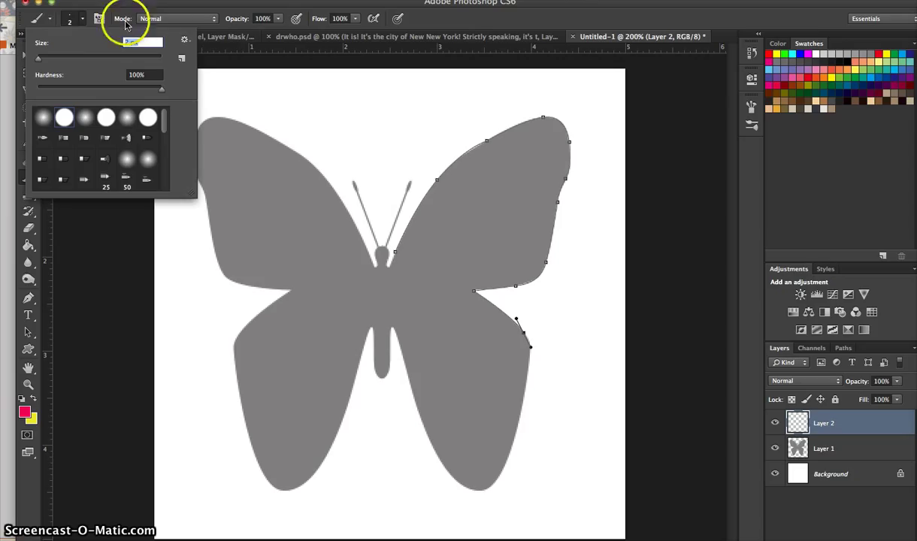
{"action": "left_click", "coordinate": [72, 19]}
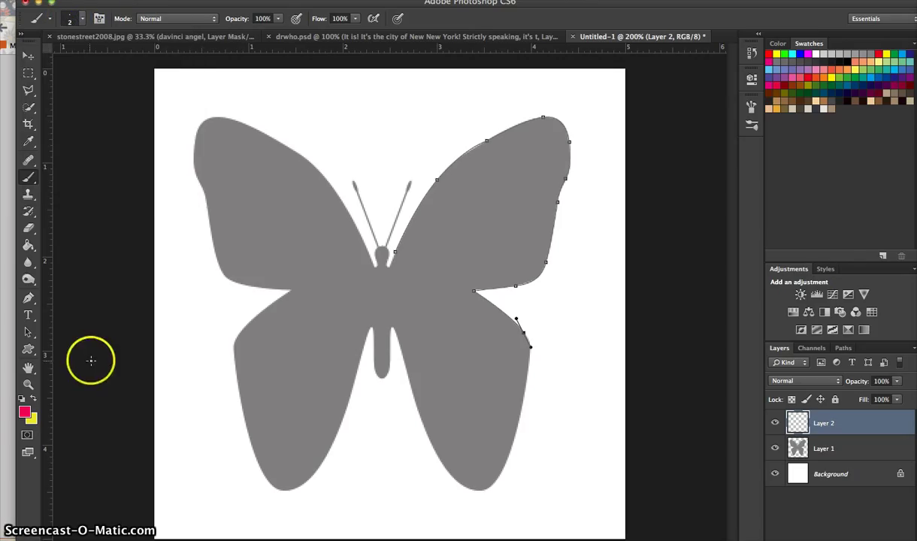
- Pick a bright magenta foreground colour in the Color Picker
{"action": "left_click", "coordinate": [25, 411]}
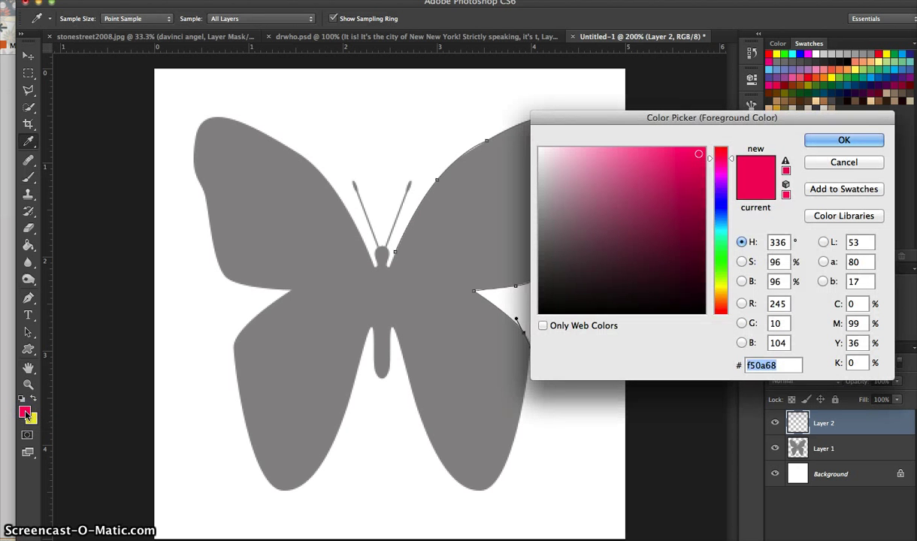
{"action": "left_click", "coordinate": [716, 228]}
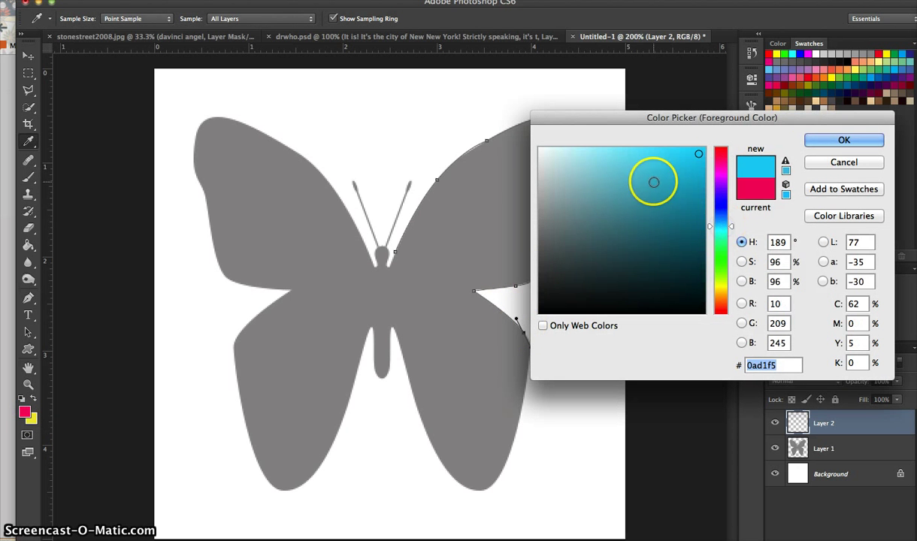
{"action": "left_click", "coordinate": [658, 194]}
{"action": "left_click", "coordinate": [719, 174]}
{"action": "left_click", "coordinate": [695, 153]}
{"action": "left_click", "coordinate": [843, 141]}
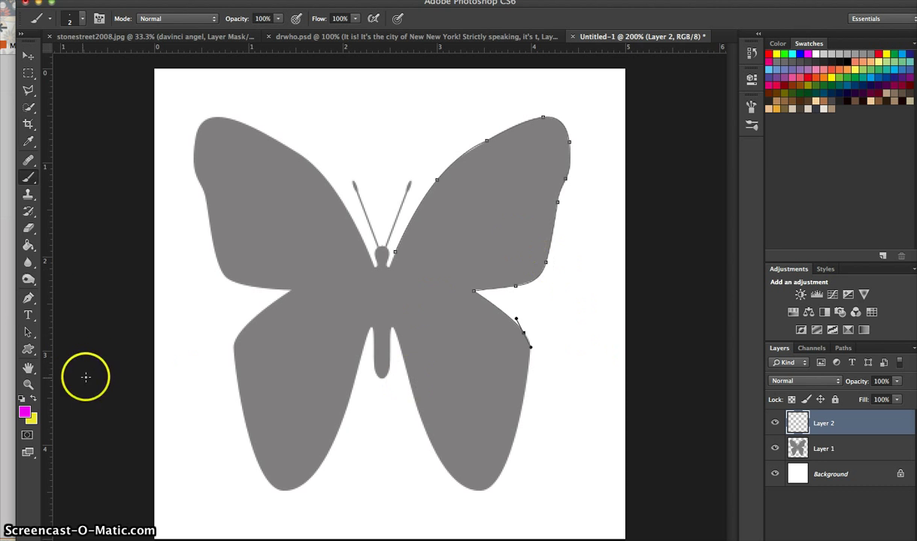
- Stroke the right-wing path using Stroke Path with the Brush tool
{"action": "left_click", "coordinate": [28, 300]}
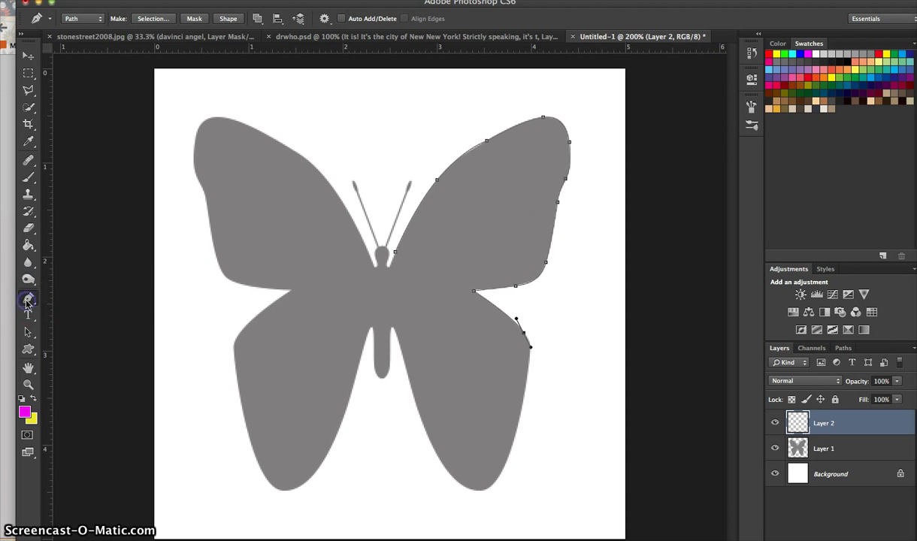
{"action": "left_click", "coordinate": [27, 332]}
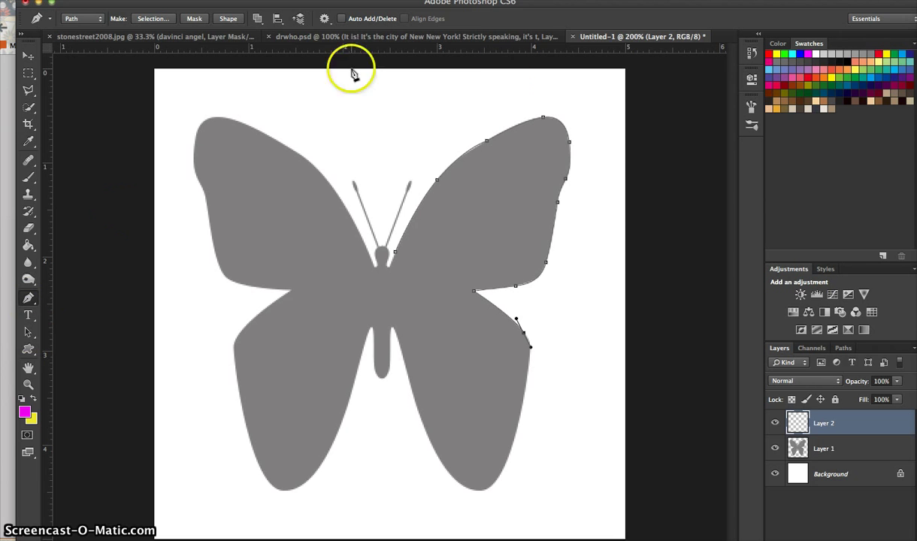
{"action": "right_click", "coordinate": [463, 218]}
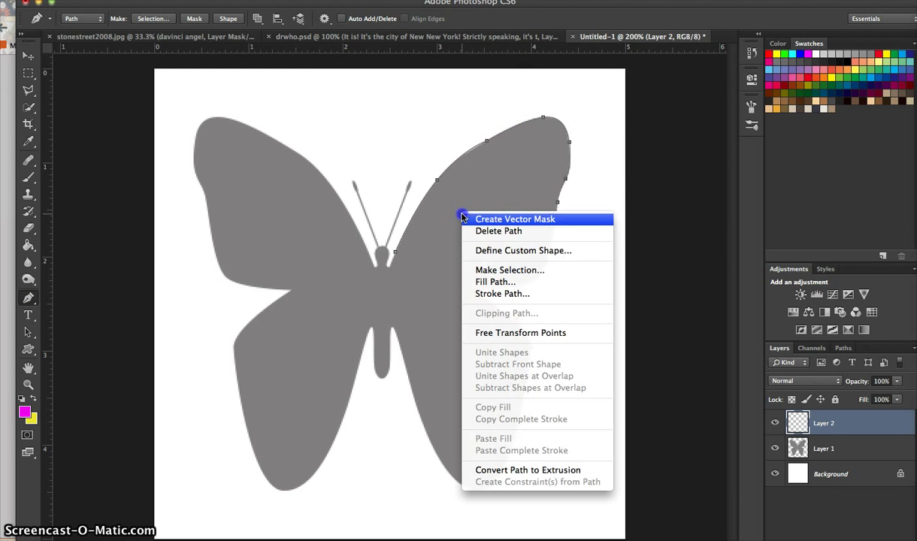
{"action": "left_click", "coordinate": [490, 293]}
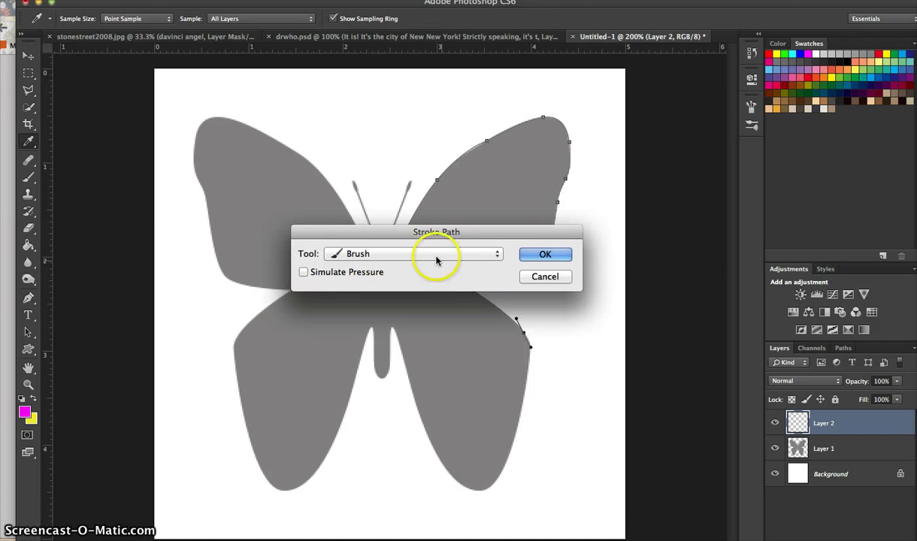
{"action": "left_click", "coordinate": [366, 255]}
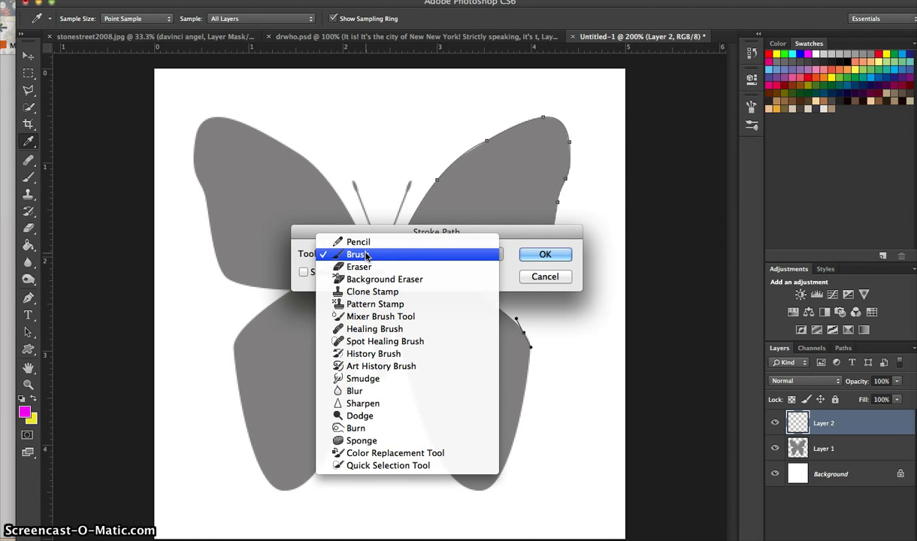
{"action": "left_click", "coordinate": [365, 255]}
{"action": "left_click", "coordinate": [551, 253]}
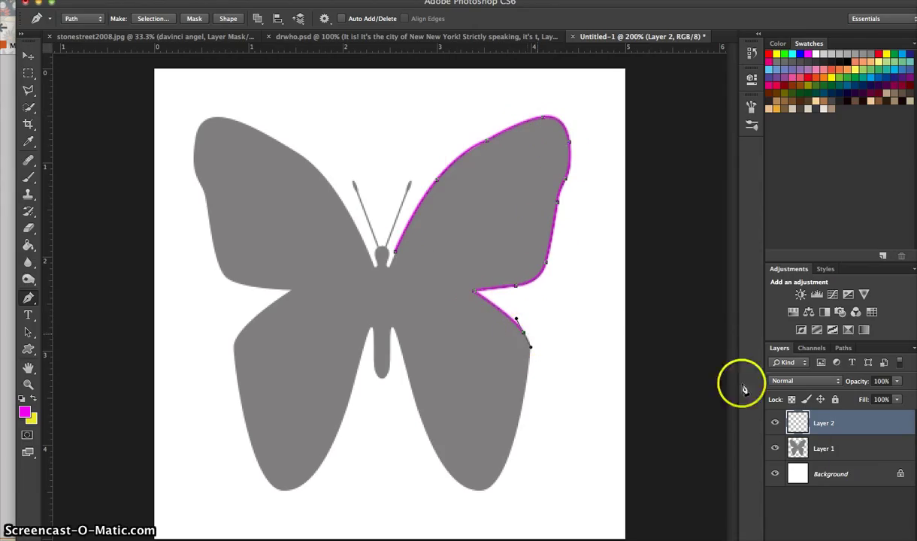
- Briefly hide Layer 1 and dismiss the path outline, leaving the magenta stroke on the wing
{"action": "left_click", "coordinate": [775, 449]}
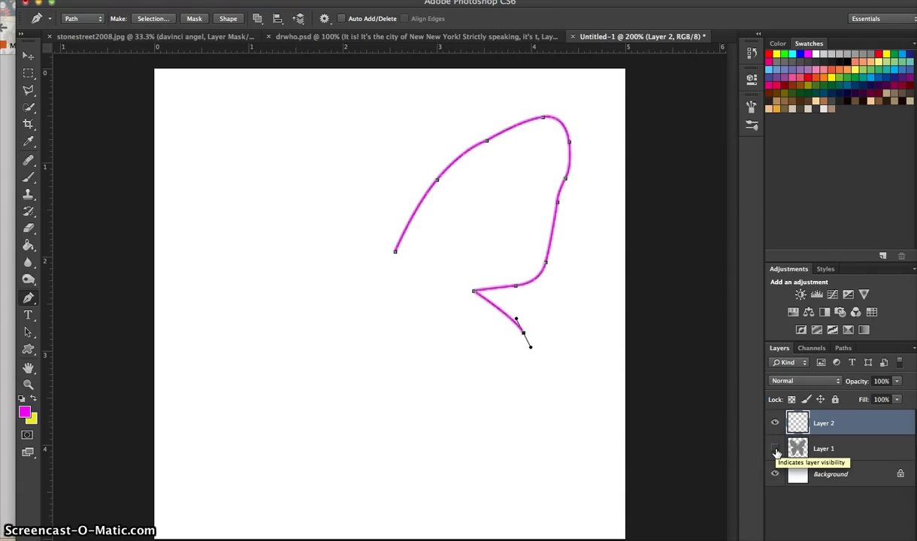
{"action": "key", "text": "Return"}
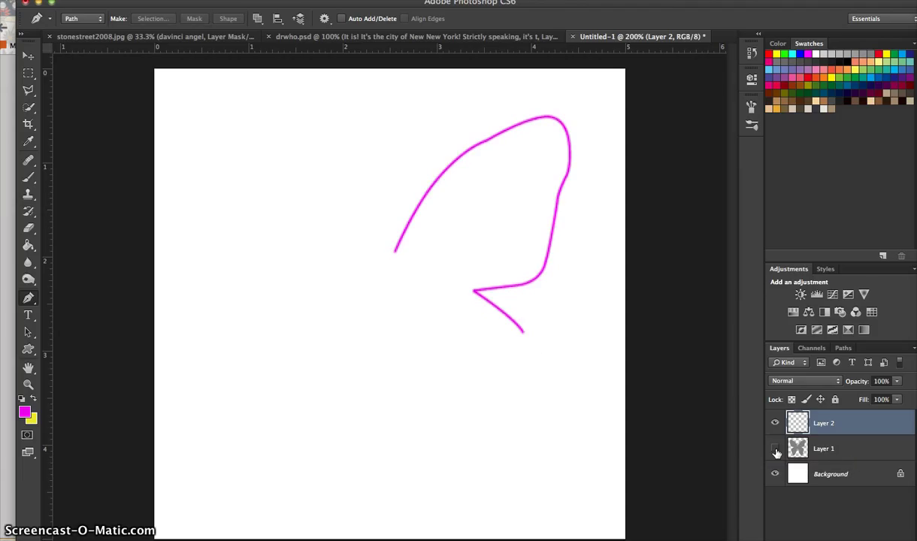
{"action": "left_click", "coordinate": [774, 448]}
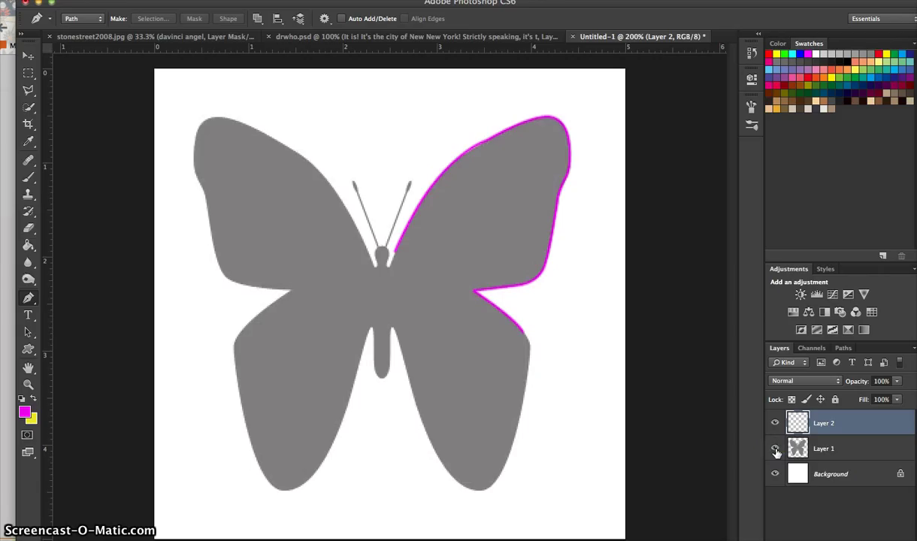